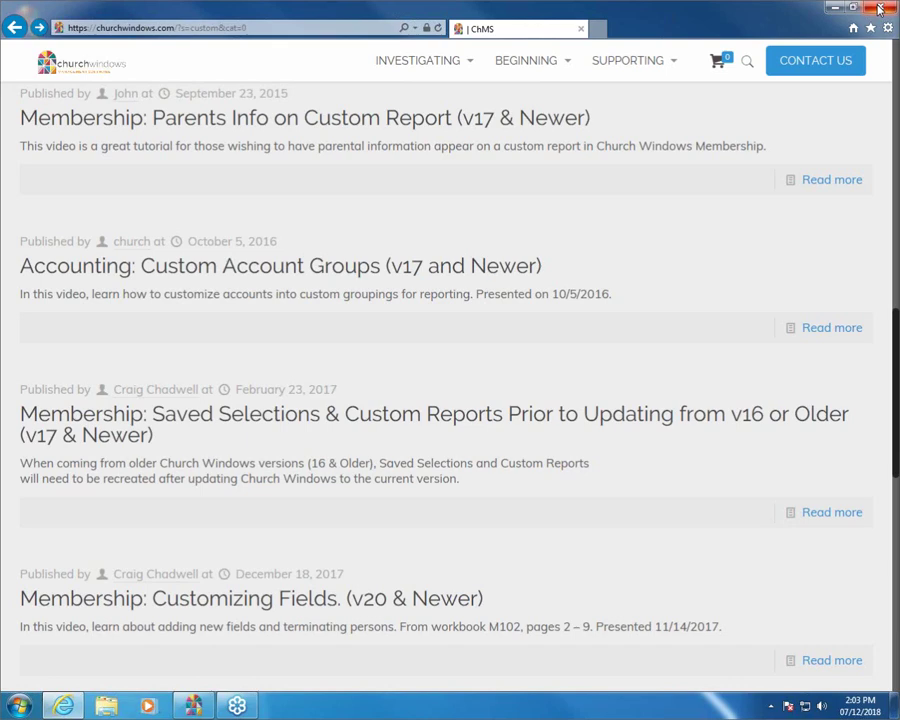
# Close the web browser and open the Accounting module of Church Windows
pyautogui.moveTo(542, 66)
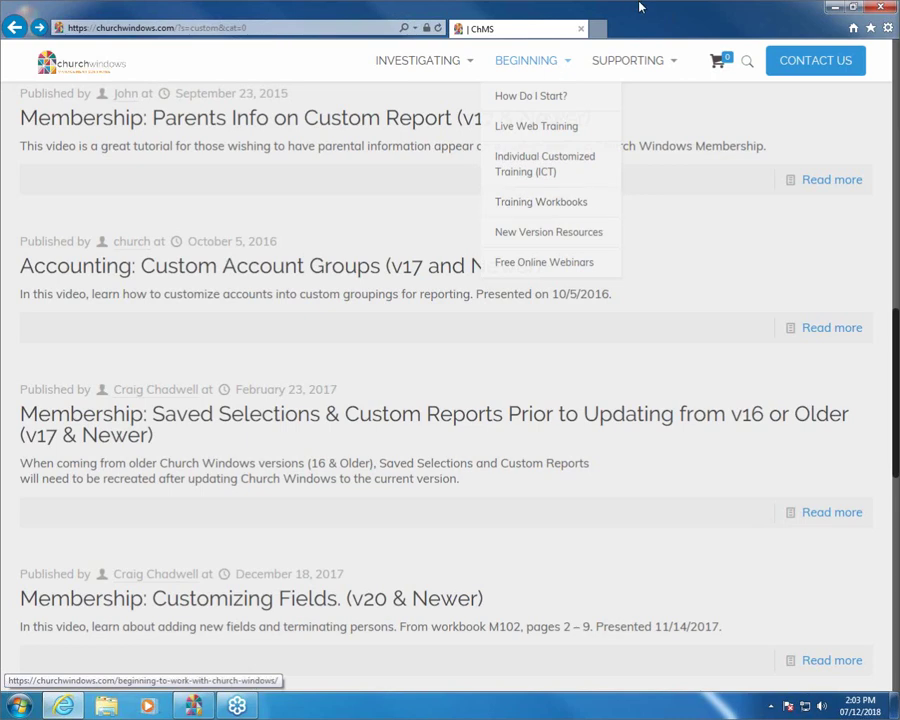
pyautogui.click(884, 7)
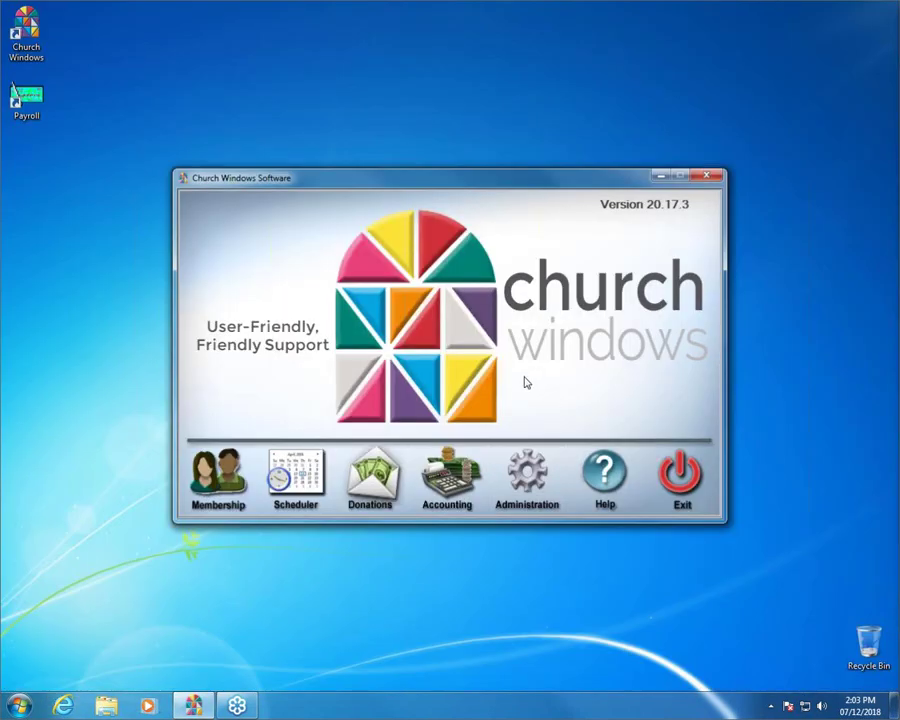
pyautogui.click(378, 469)
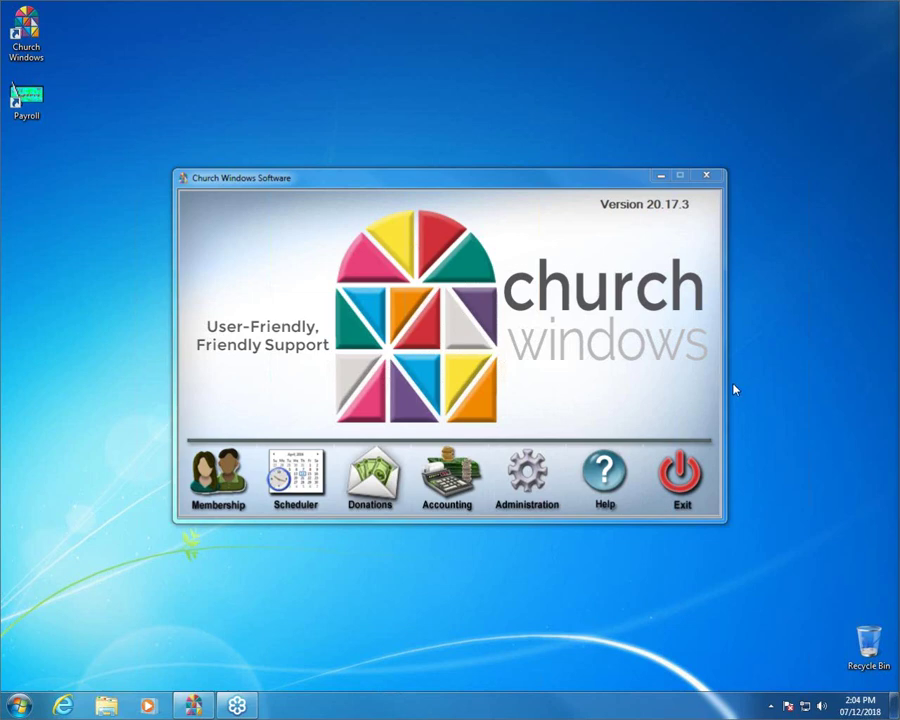
pyautogui.click(440, 484)
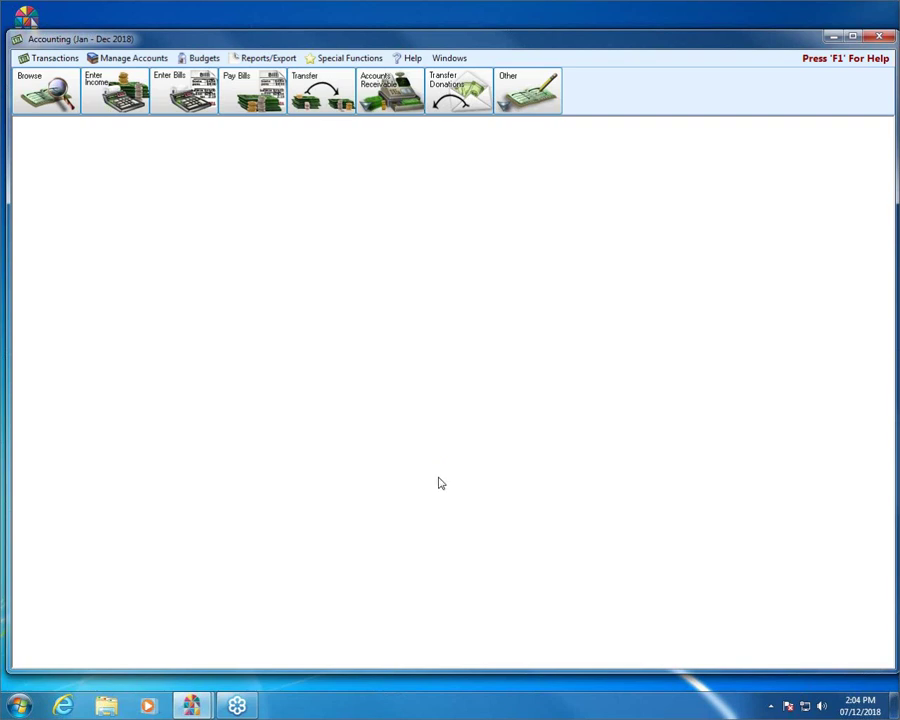
# Open the Treasurer's Report options from the financial reports
pyautogui.click(266, 58)
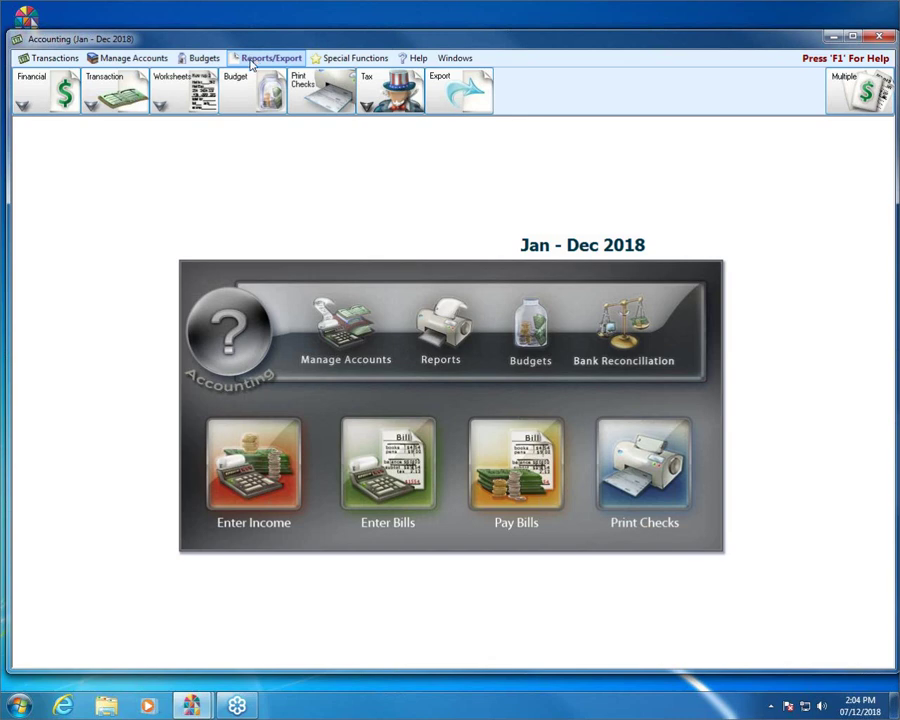
pyautogui.click(52, 97)
pyautogui.click(68, 156)
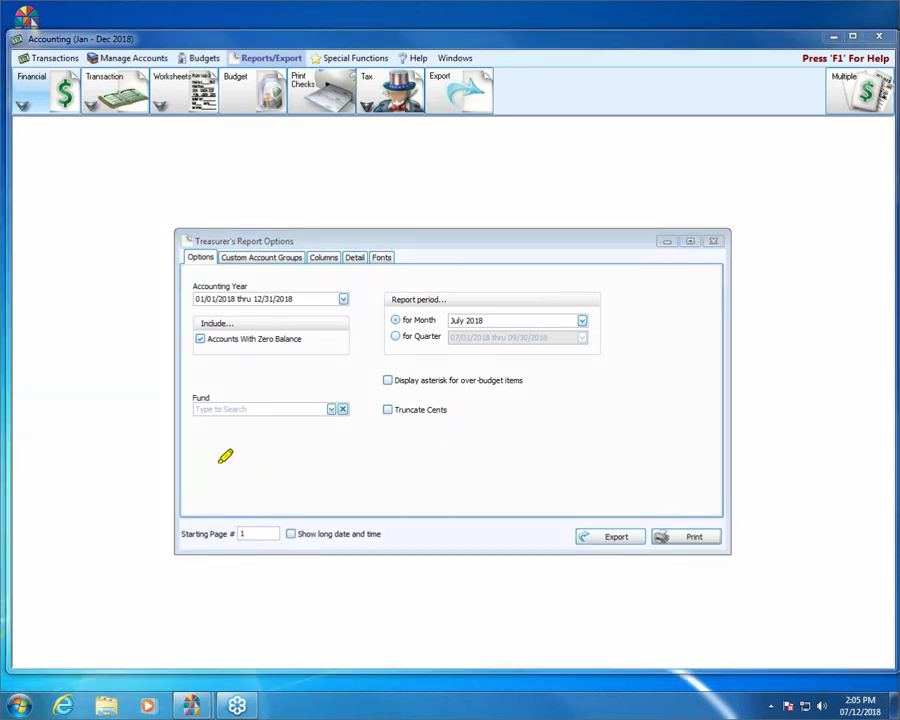
pyautogui.moveTo(201, 466)
pyautogui.mouseDown()
pyautogui.moveTo(309, 466)
pyautogui.moveTo(412, 437)
pyautogui.moveTo(424, 452)
pyautogui.moveTo(565, 455)
pyautogui.mouseUp()
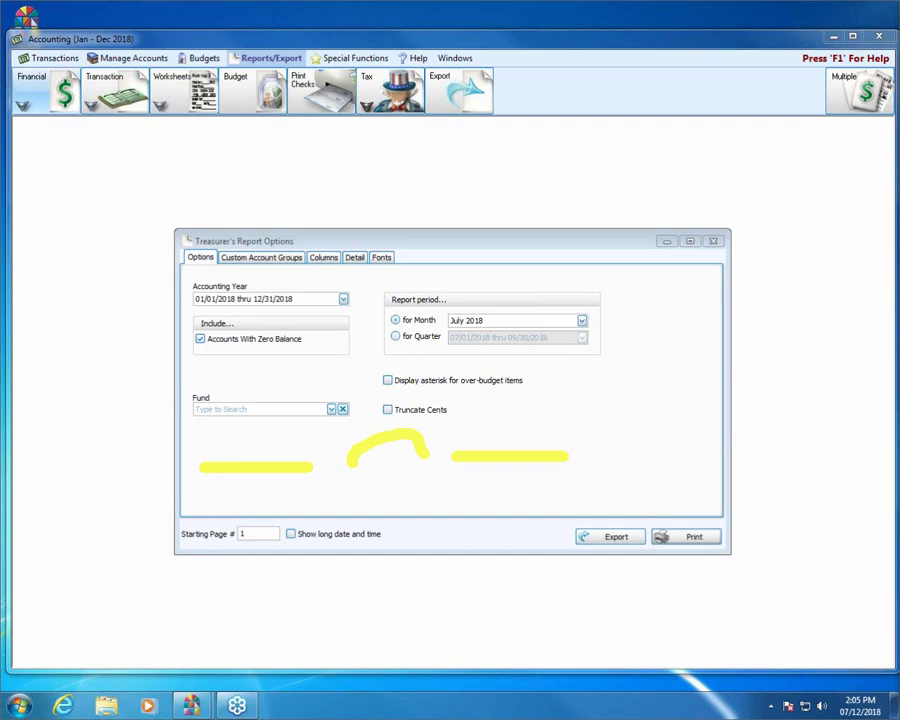
pyautogui.press('Escape')
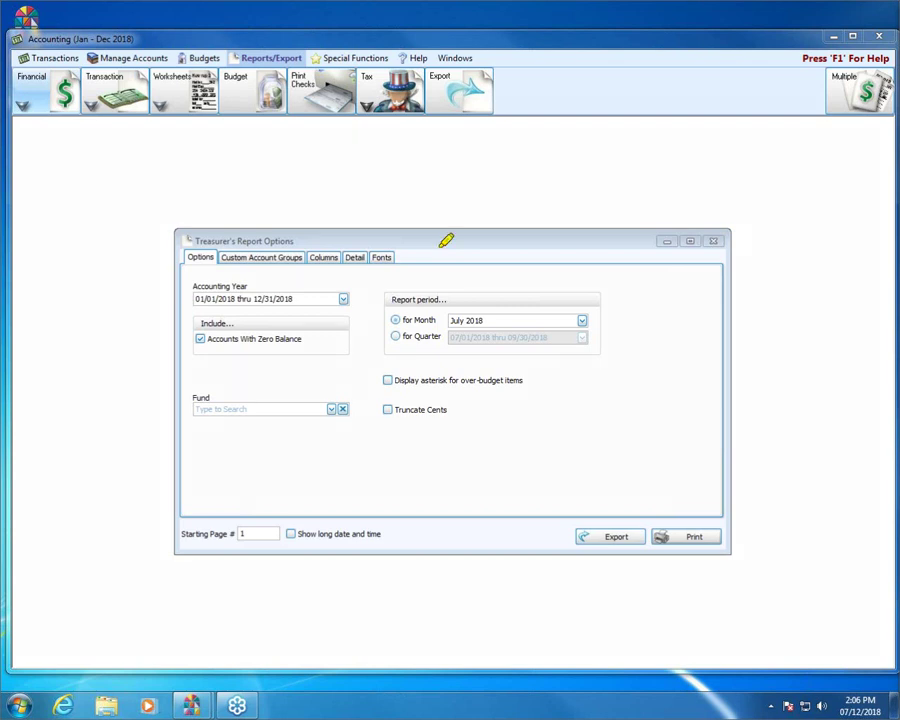
# Look at the custom account groups offered for the Treasurer's Report and close the report options
pyautogui.moveTo(197, 242)
pyautogui.mouseDown()
pyautogui.moveTo(336, 248)
pyautogui.moveTo(231, 259)
pyautogui.moveTo(222, 249)
pyautogui.mouseUp()
pyautogui.click(277, 257)
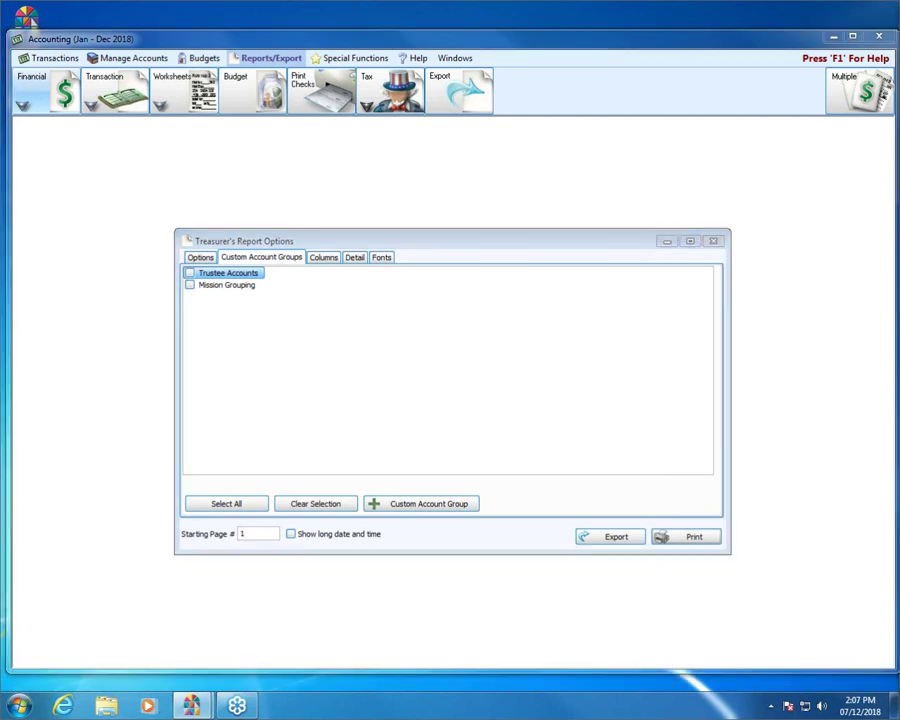
pyautogui.moveTo(340, 487)
pyautogui.mouseDown()
pyautogui.moveTo(370, 468)
pyautogui.moveTo(524, 474)
pyautogui.moveTo(486, 520)
pyautogui.moveTo(364, 516)
pyautogui.moveTo(354, 498)
pyautogui.moveTo(424, 500)
pyautogui.moveTo(471, 524)
pyautogui.mouseUp()
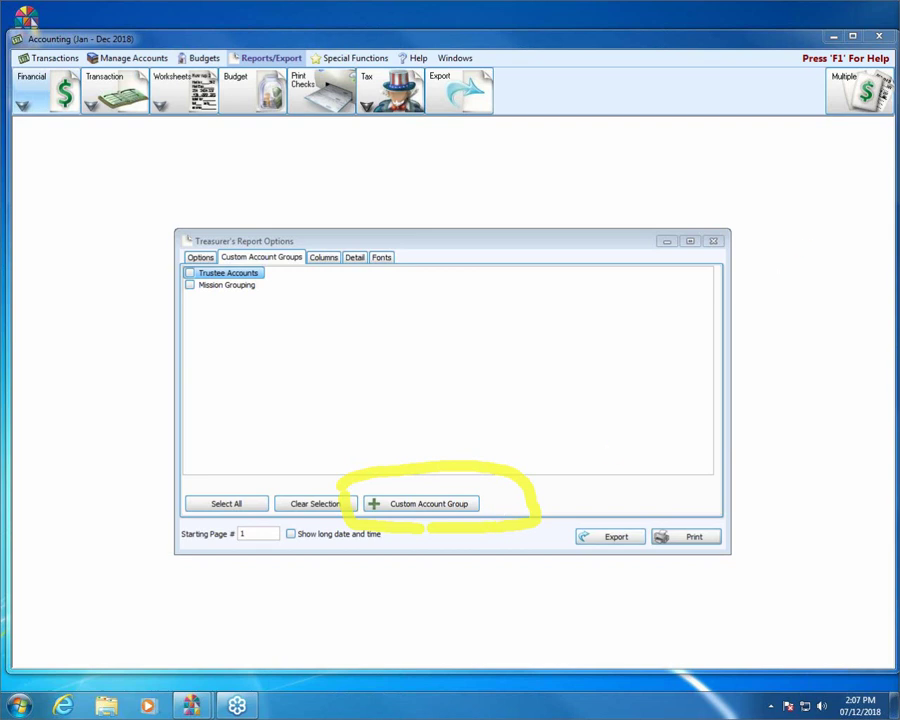
pyautogui.press('Escape')
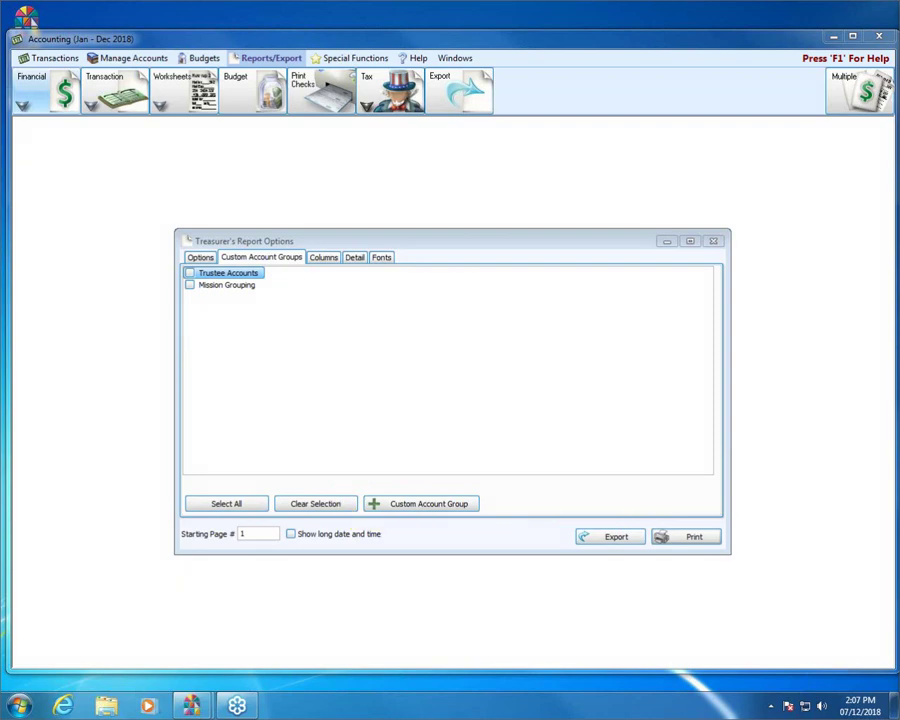
pyautogui.click(716, 243)
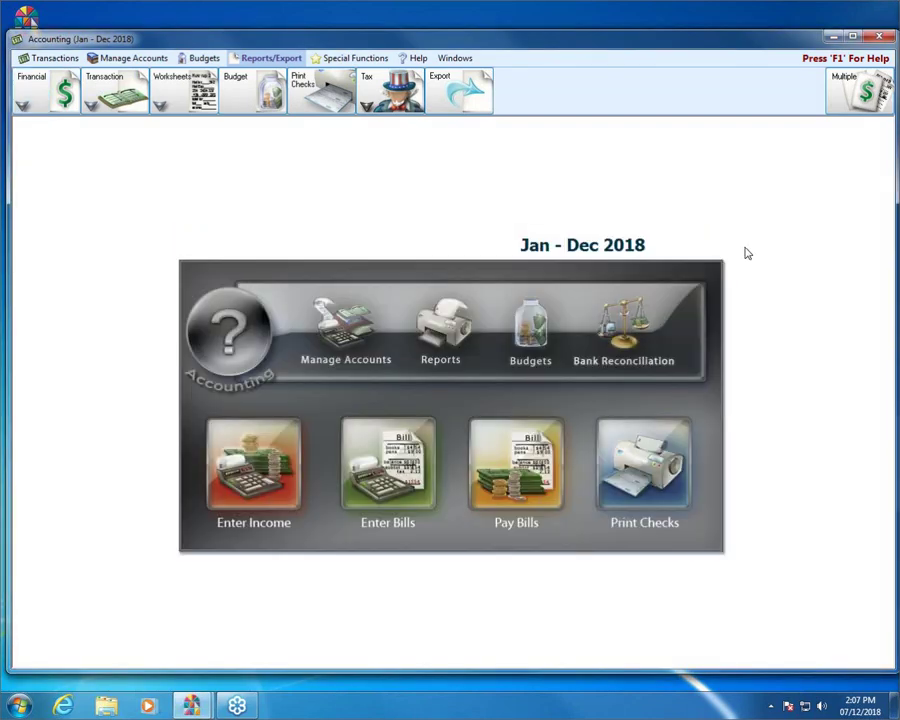
# Open the Custom Account Groups window from the account management tools
pyautogui.click(118, 58)
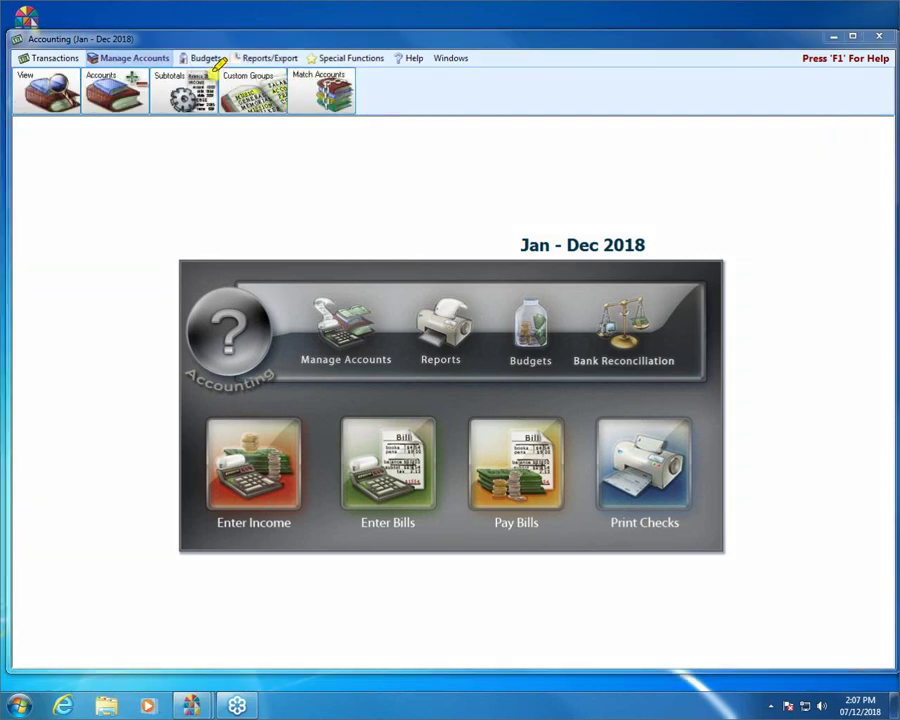
pyautogui.moveTo(286, 55)
pyautogui.mouseDown()
pyautogui.moveTo(224, 62)
pyautogui.moveTo(206, 120)
pyautogui.moveTo(194, 92)
pyautogui.moveTo(252, 136)
pyautogui.moveTo(255, 239)
pyautogui.mouseUp()
pyautogui.moveTo(253, 125)
pyautogui.mouseDown()
pyautogui.moveTo(289, 155)
pyautogui.moveTo(240, 150)
pyautogui.moveTo(211, 165)
pyautogui.mouseUp()
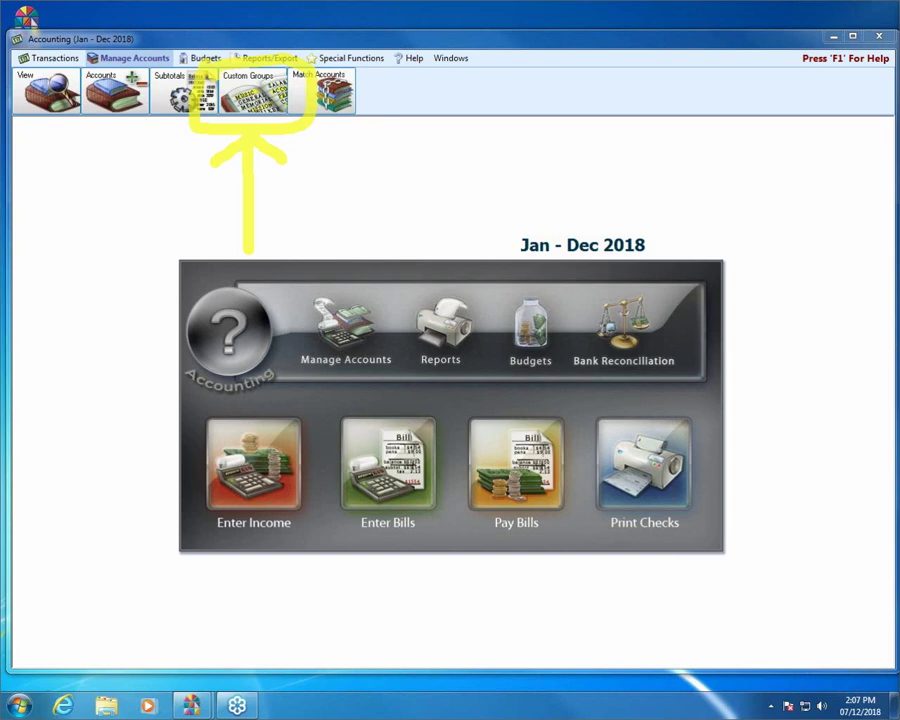
pyautogui.press('Escape')
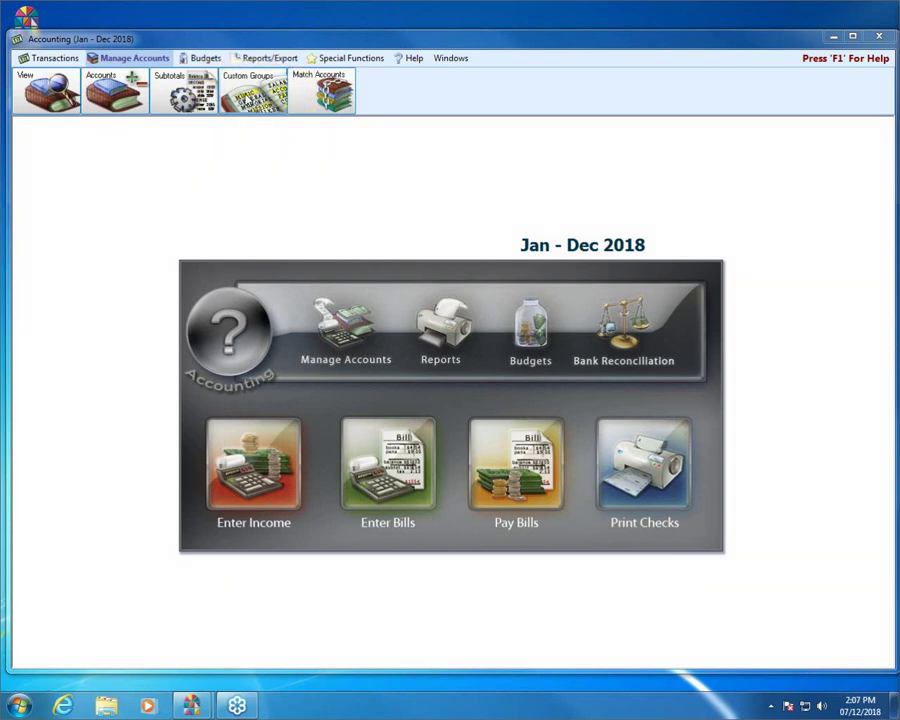
pyautogui.click(253, 90)
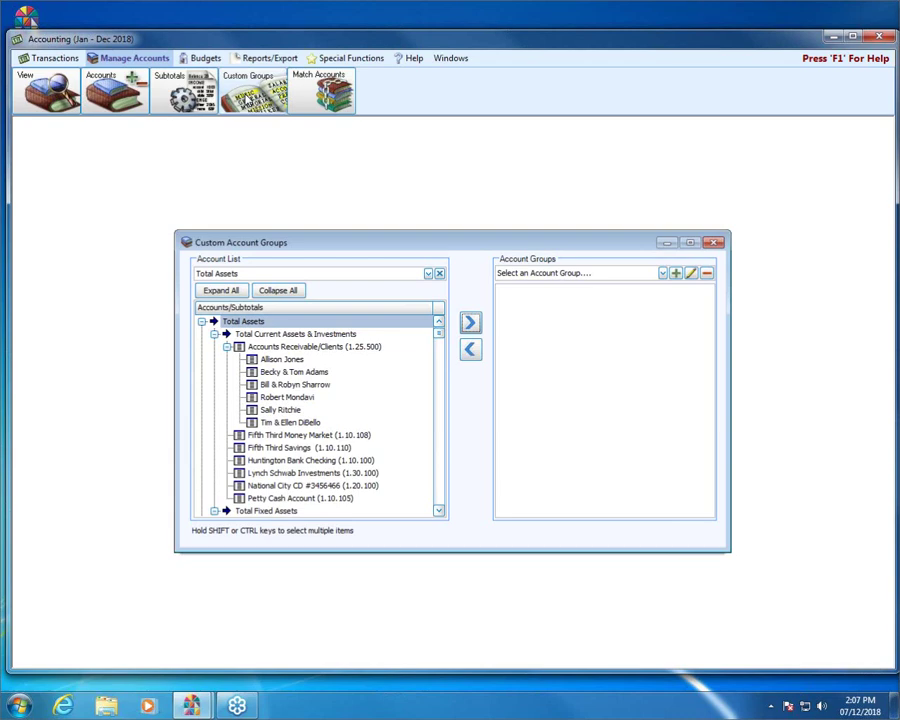
# Collapse the whole account list to its main totals and check which account groups already exist
pyautogui.click(270, 290)
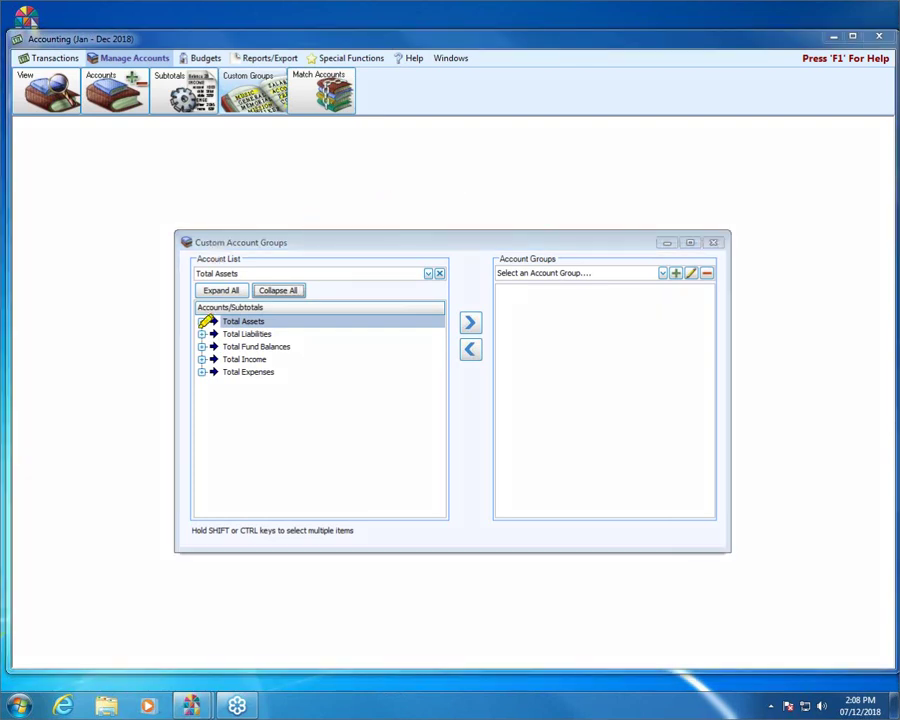
pyautogui.moveTo(193, 307); pyautogui.dragTo(317, 308)
pyautogui.moveTo(372, 302)
pyautogui.mouseDown()
pyautogui.moveTo(464, 297)
pyautogui.moveTo(466, 382)
pyautogui.moveTo(203, 400)
pyautogui.moveTo(171, 305)
pyautogui.mouseUp()
pyautogui.moveTo(472, 258)
pyautogui.mouseDown()
pyautogui.moveTo(556, 240)
pyautogui.moveTo(579, 267)
pyautogui.moveTo(484, 257)
pyautogui.mouseUp()
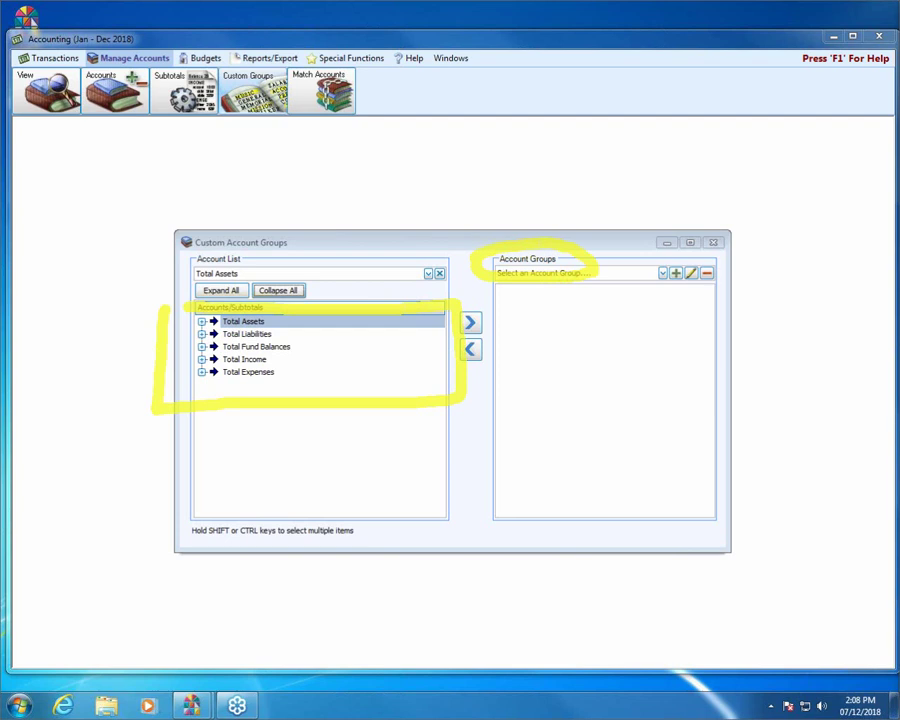
pyautogui.press('Escape')
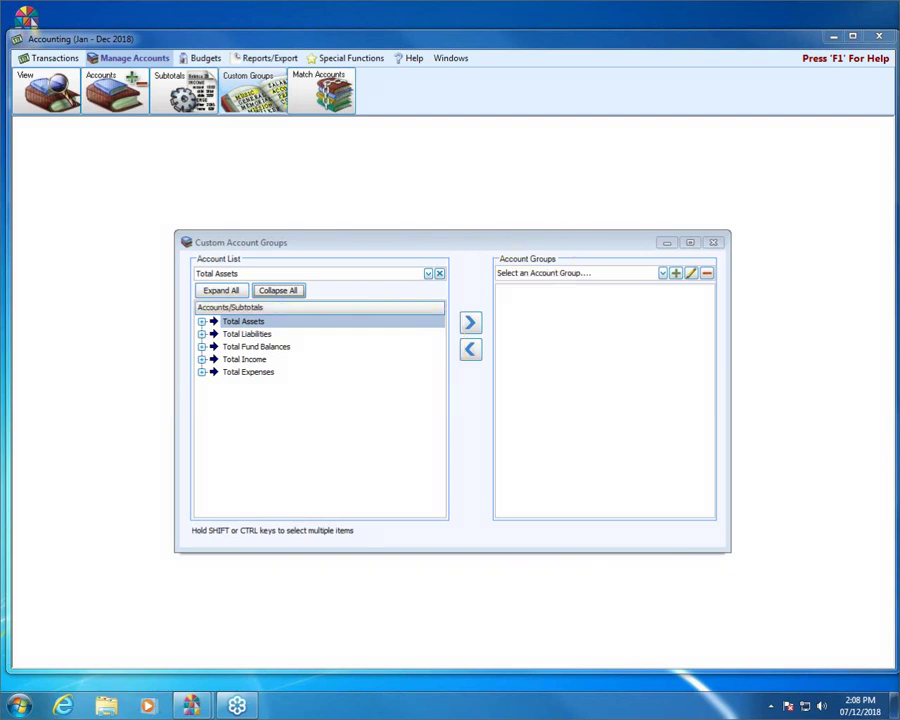
pyautogui.click(661, 274)
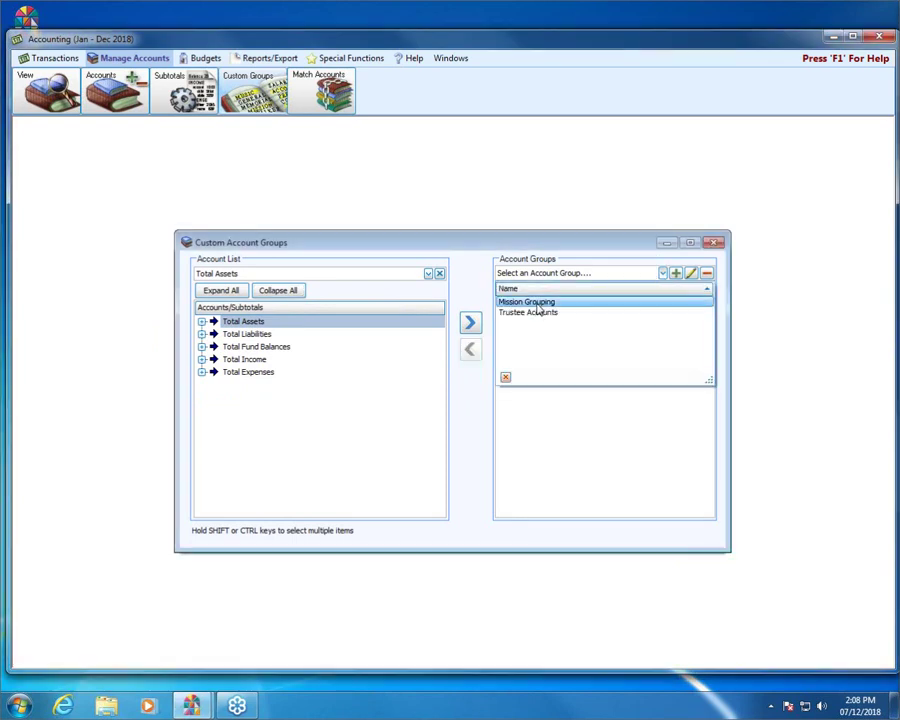
pyautogui.click(535, 244)
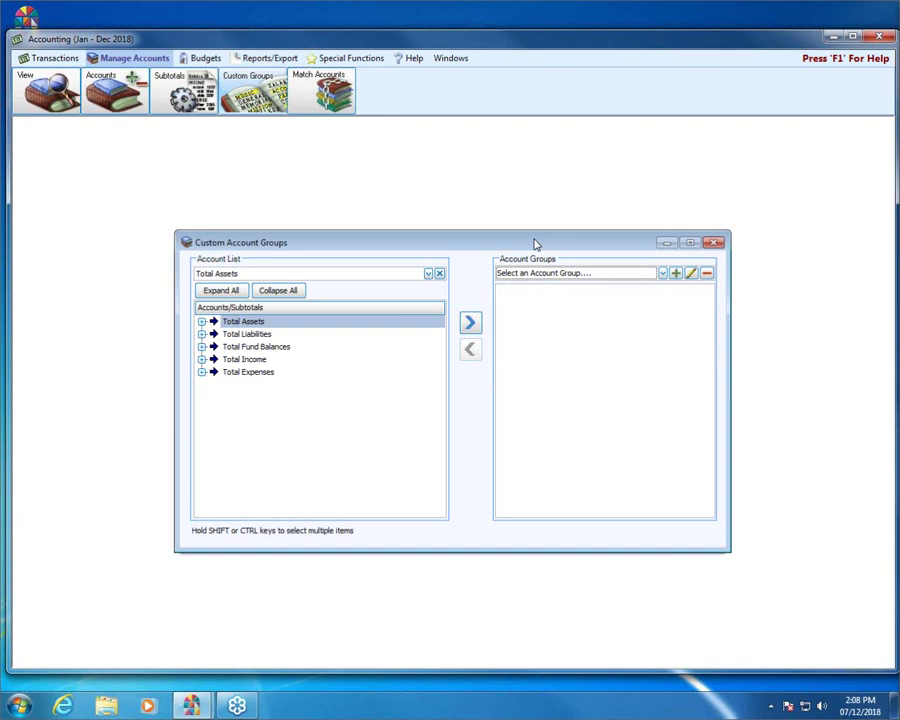
# Create a new custom account group named Office Expenses
pyautogui.click(676, 274)
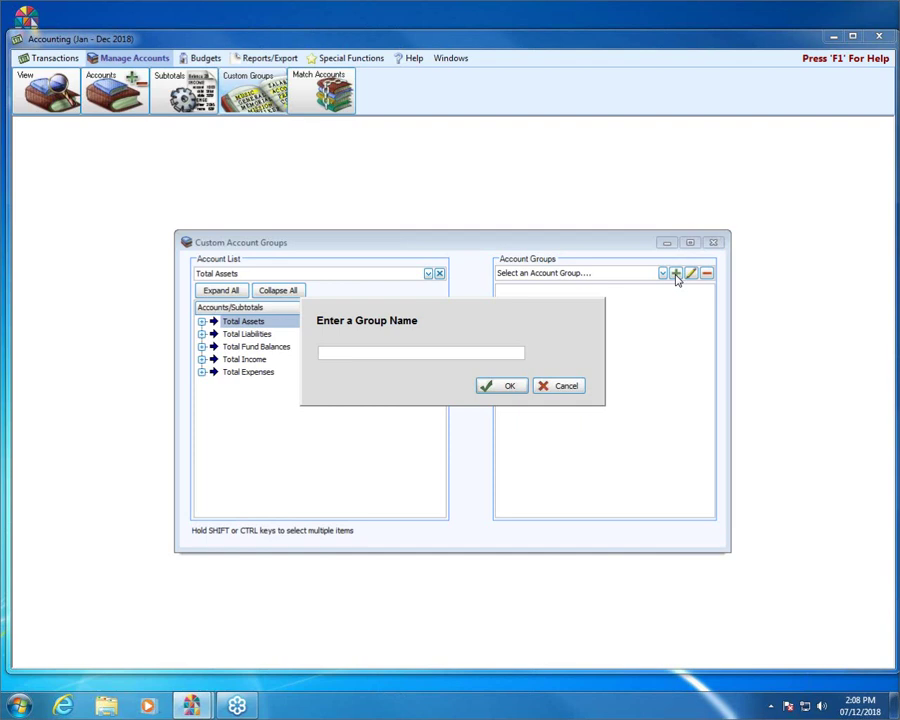
pyautogui.write('Office Expenses')
pyautogui.click(515, 390)
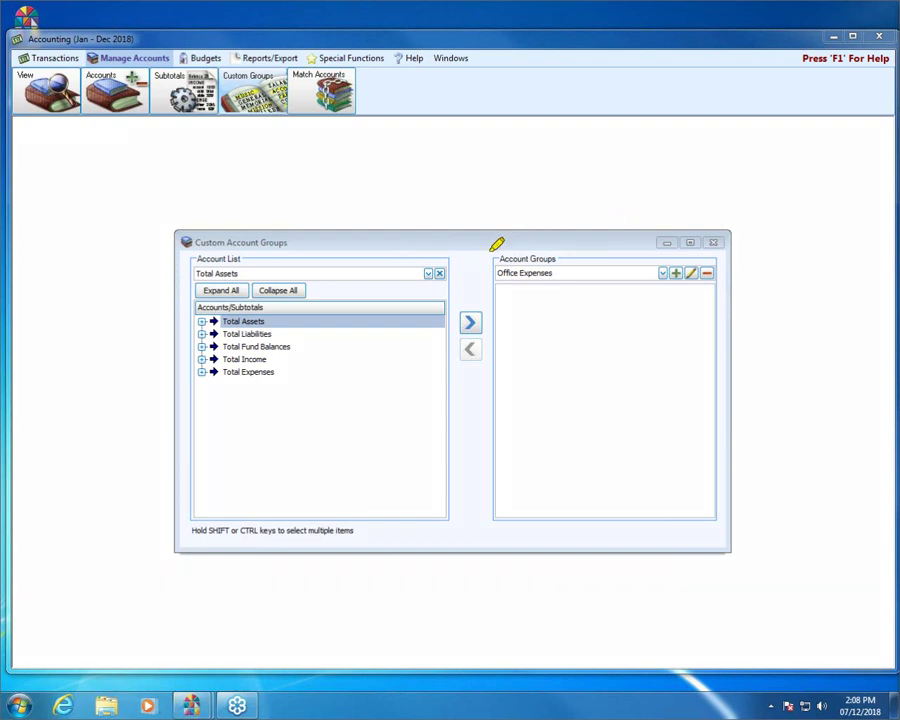
pyautogui.moveTo(488, 250); pyautogui.dragTo(584, 249)
pyautogui.moveTo(496, 272); pyautogui.dragTo(731, 270)
# Browse the accounts under Total Expenses and its Total Administration subtotal, and collapse the account list again
pyautogui.click(202, 372)
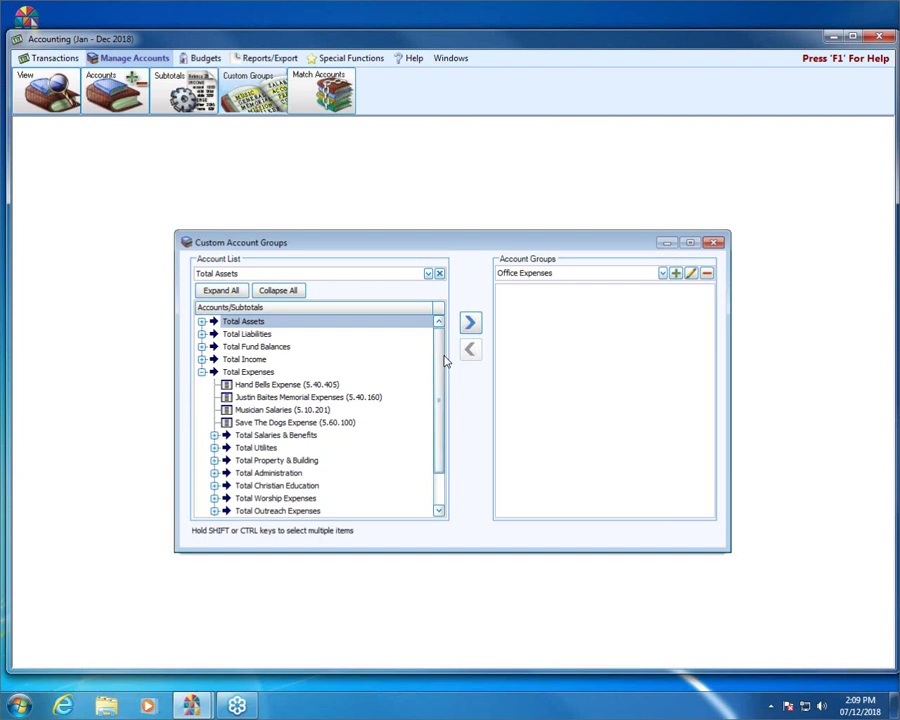
pyautogui.moveTo(444, 368); pyautogui.dragTo(444, 381)
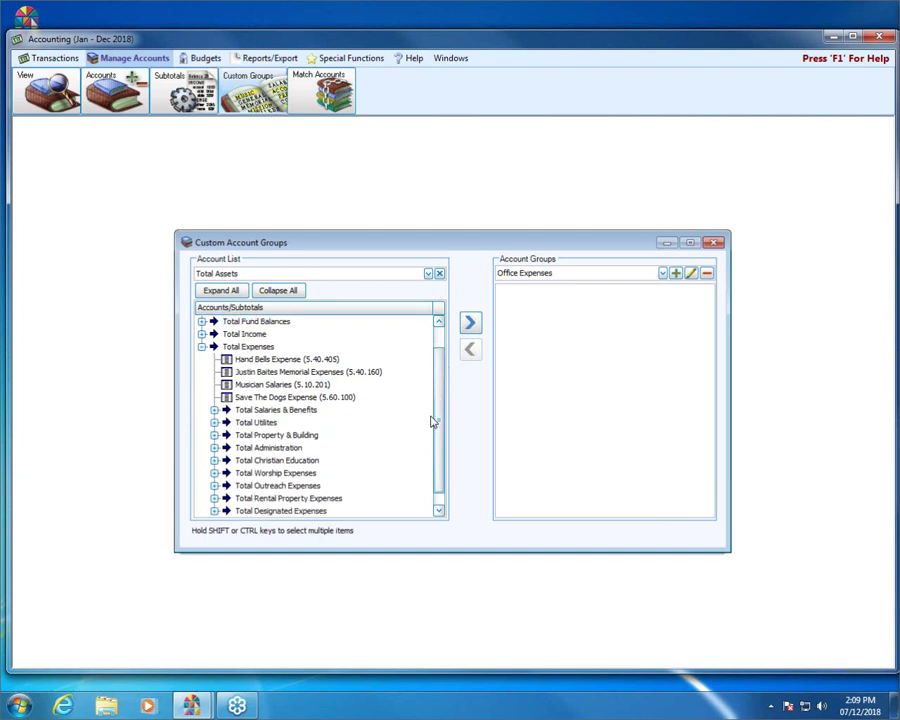
pyautogui.click(213, 448)
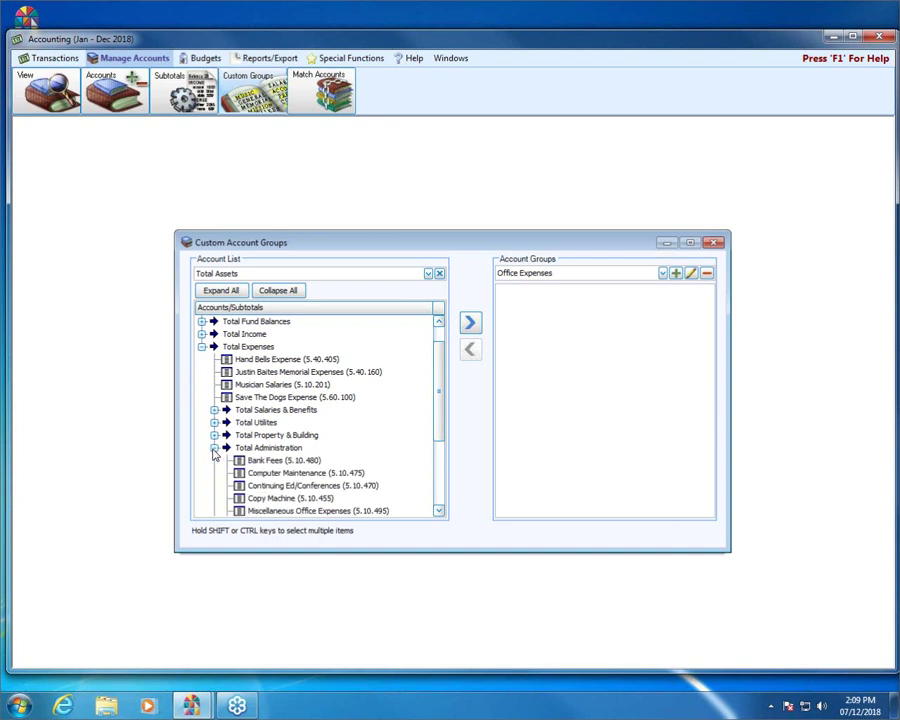
pyautogui.click(240, 273)
pyautogui.click(294, 288)
# Search the account list for "fina" and select Financial Secretary Salary & Benefits (5.10.270)
pyautogui.click(251, 273)
pyautogui.click(440, 274)
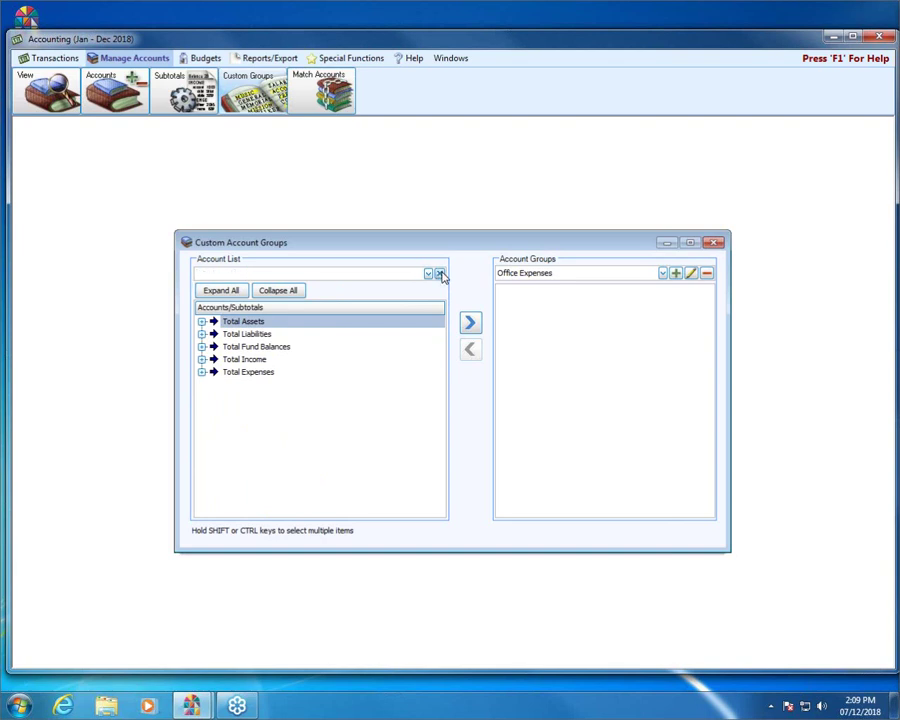
pyautogui.write('financ')
pyautogui.press('BackSpace')
pyautogui.press('BackSpace')
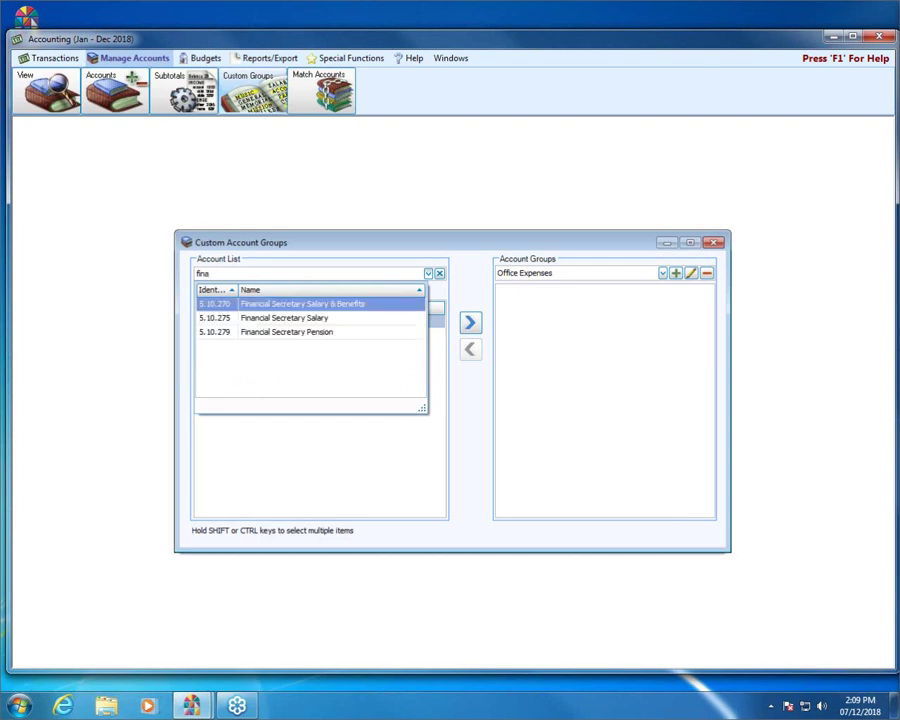
pyautogui.click(279, 306)
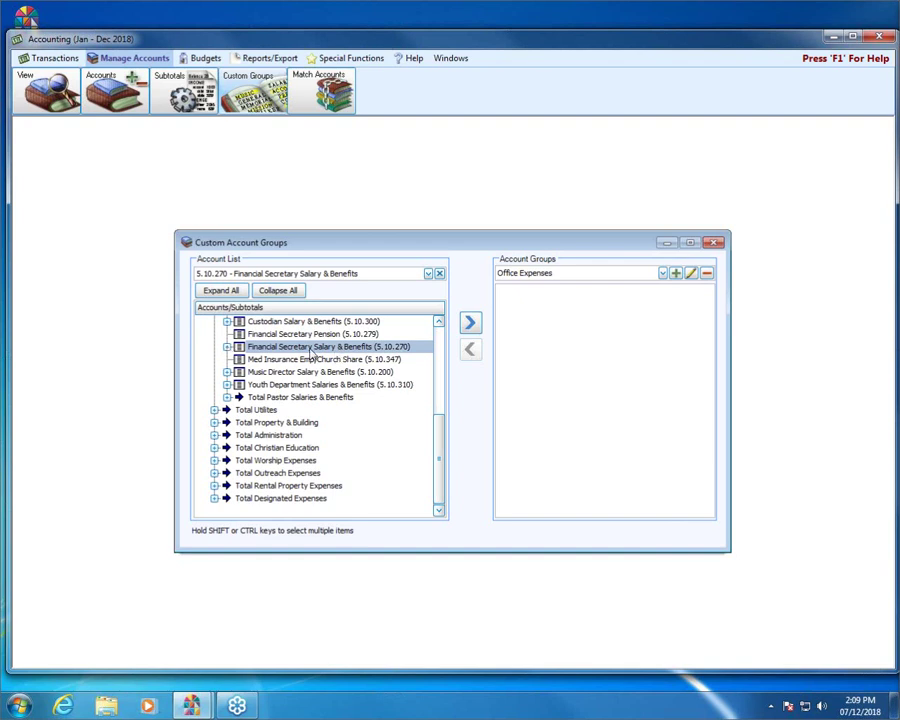
# Add the Financial Secretary Salary subledger to the Office Expenses group, accepting its entire Salary & Benefits ledger
pyautogui.click(227, 347)
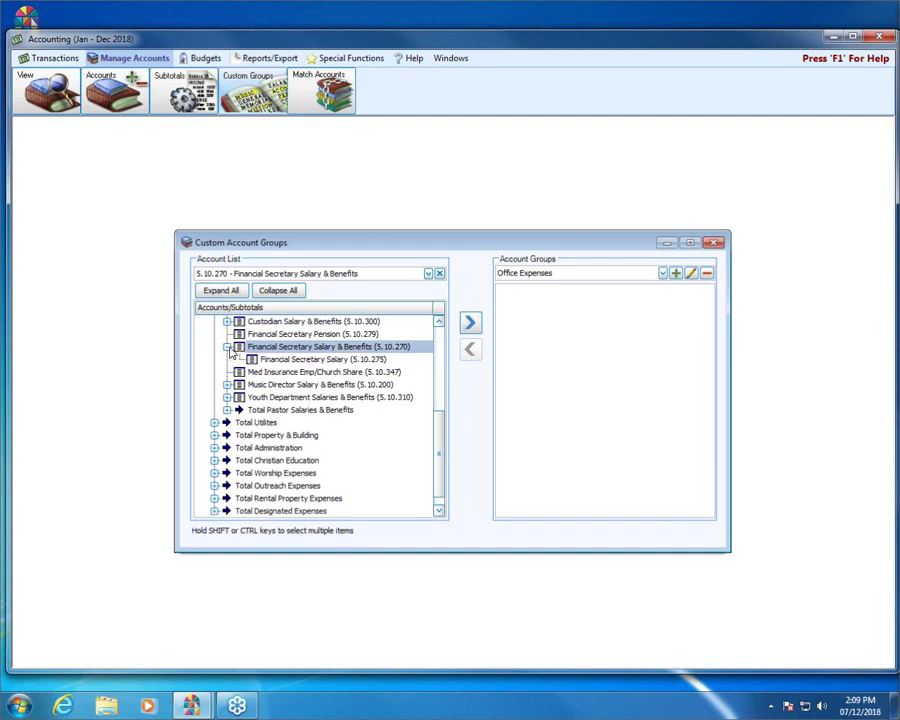
pyautogui.click(321, 359)
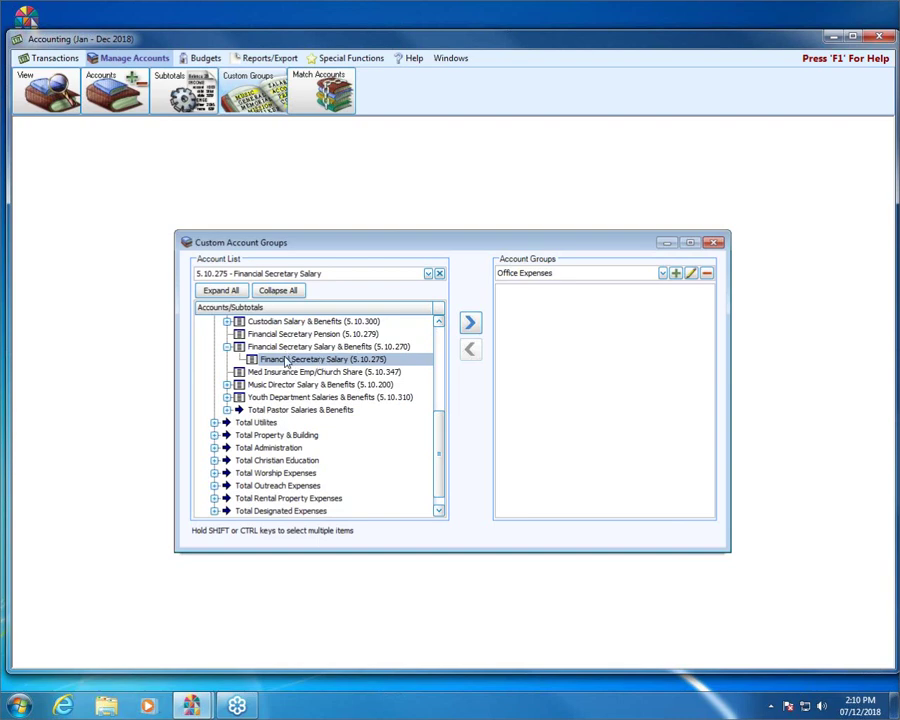
pyautogui.click(471, 325)
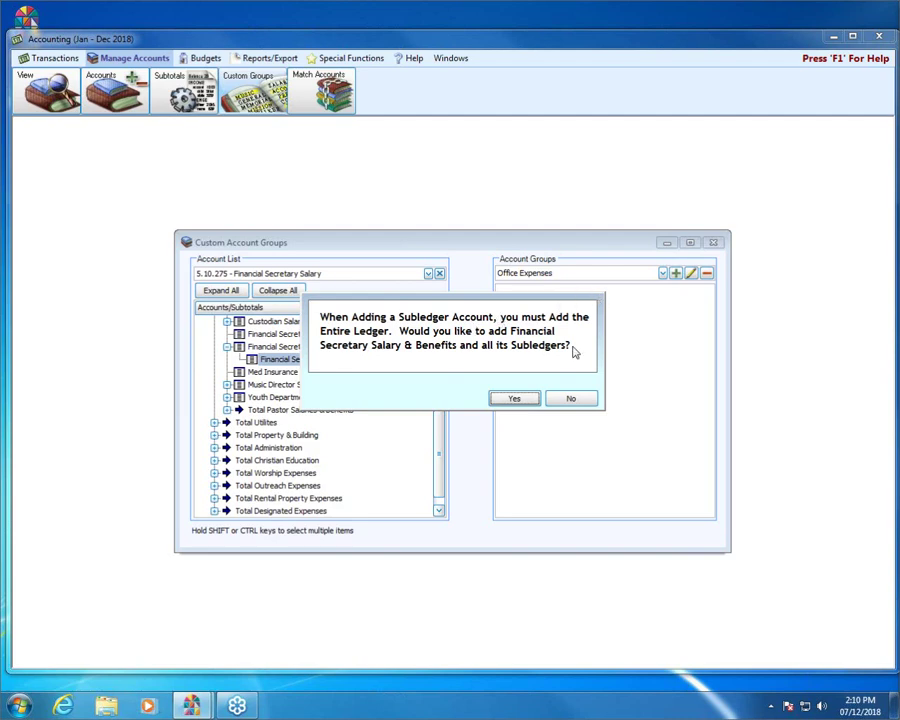
pyautogui.click(514, 398)
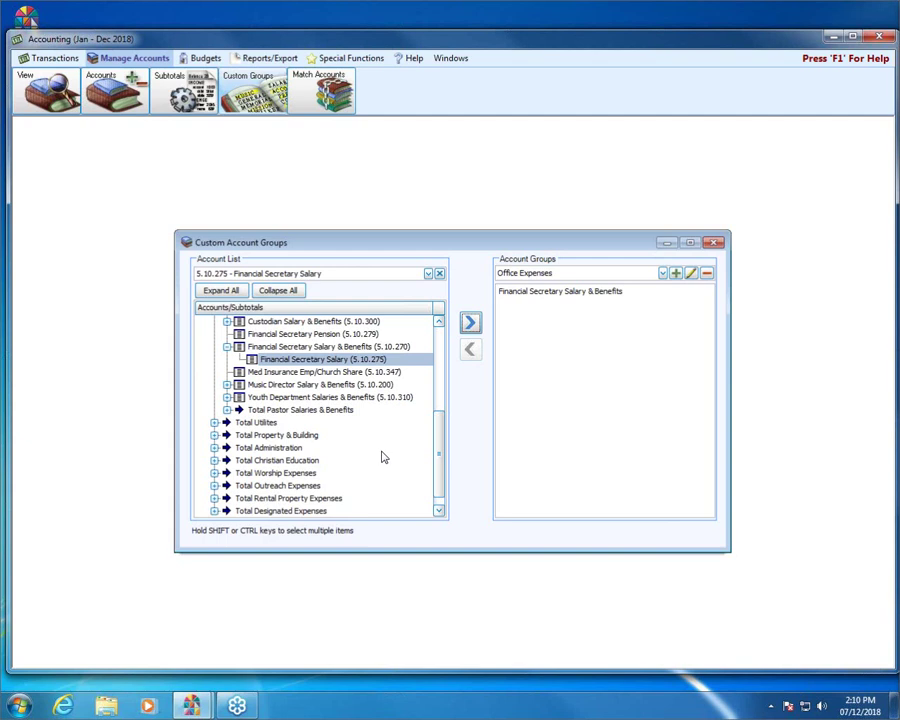
# Search the account list for "churc" and add Church Administrator Salary & Benefits (5.10.250) to the Office Expenses group
pyautogui.click(438, 274)
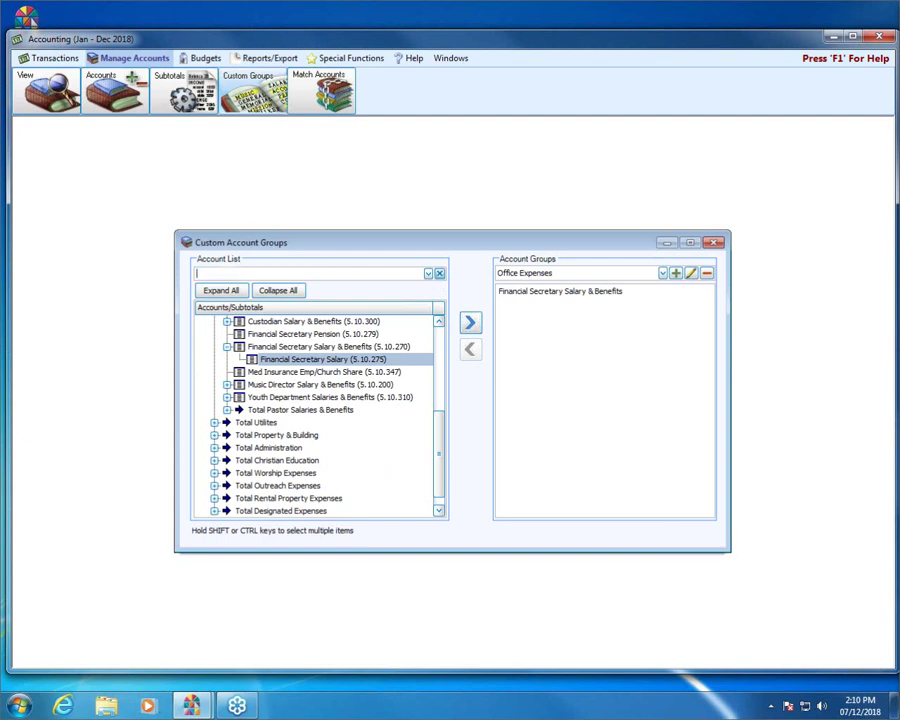
pyautogui.write('churc')
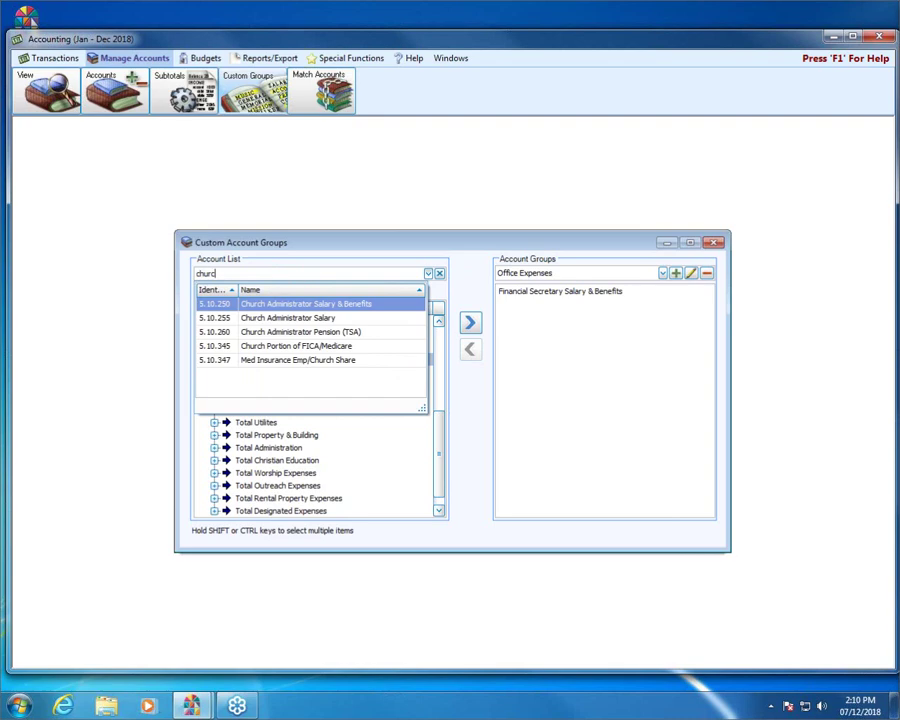
pyautogui.press('Return')
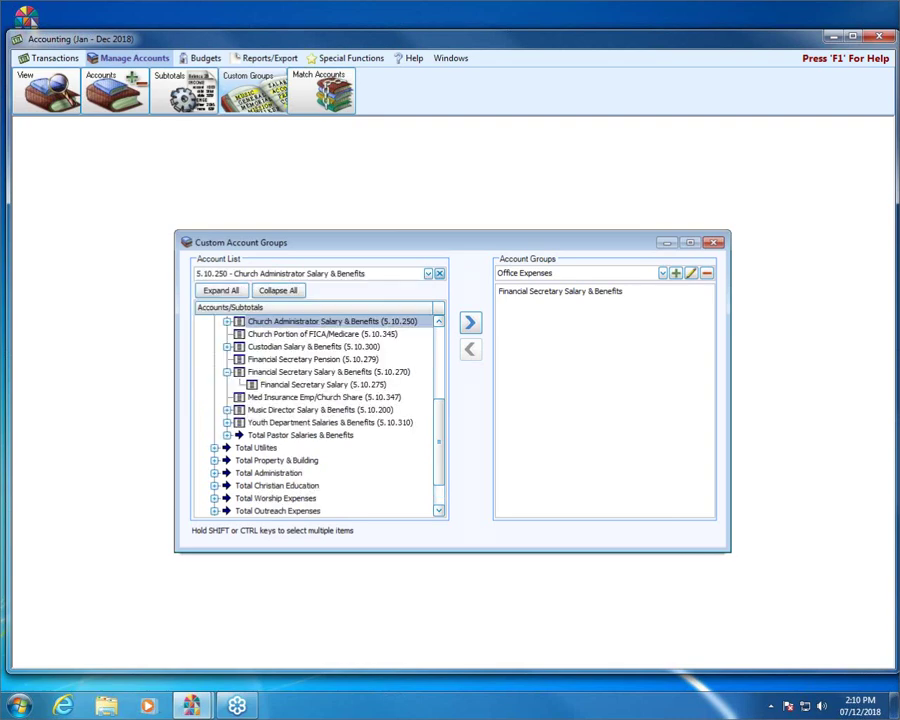
pyautogui.click(472, 328)
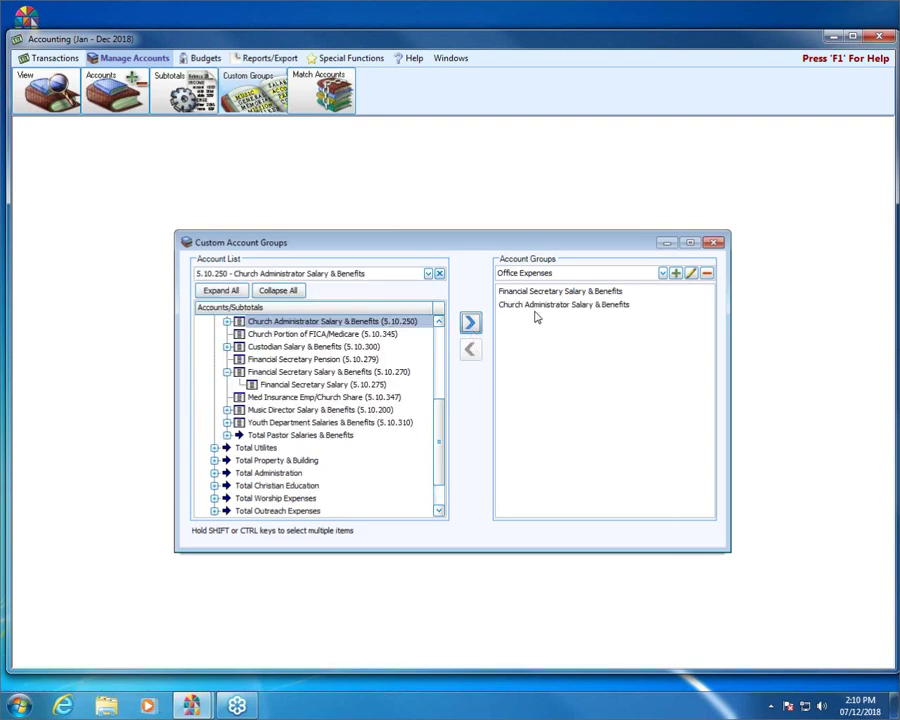
# Search the account list for "admin" and try to add Church Administrator Salary & Benefits to the group again
pyautogui.click(428, 274)
pyautogui.click(448, 278)
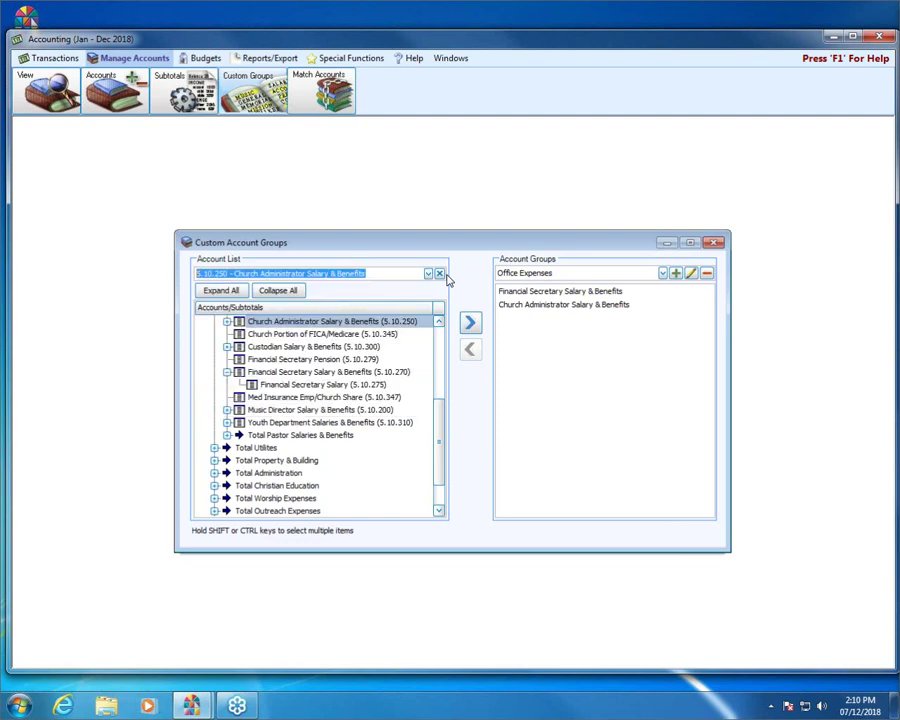
pyautogui.write('admin')
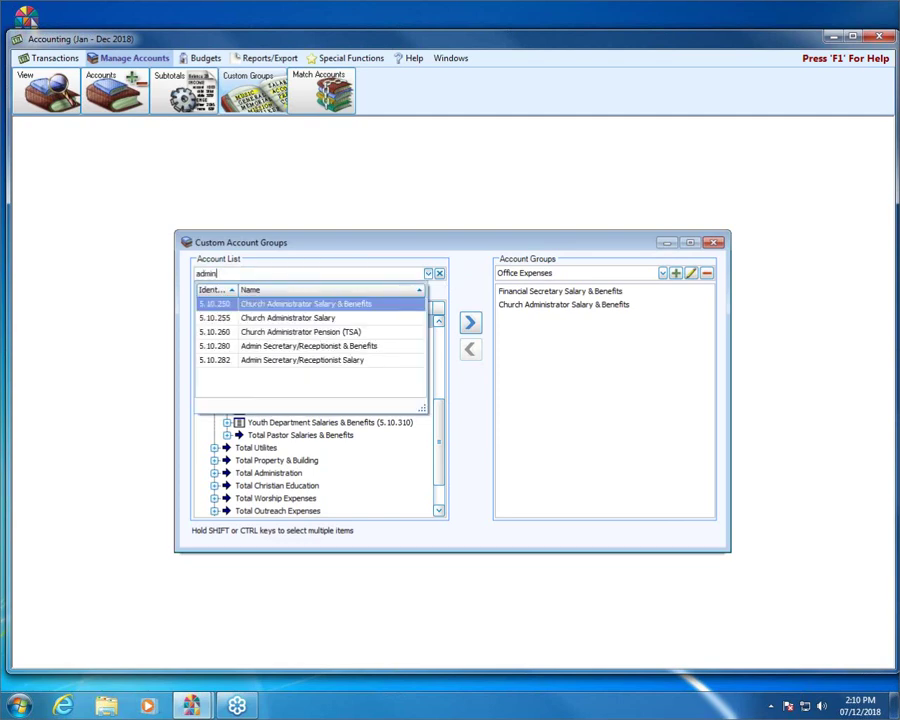
pyautogui.click(304, 303)
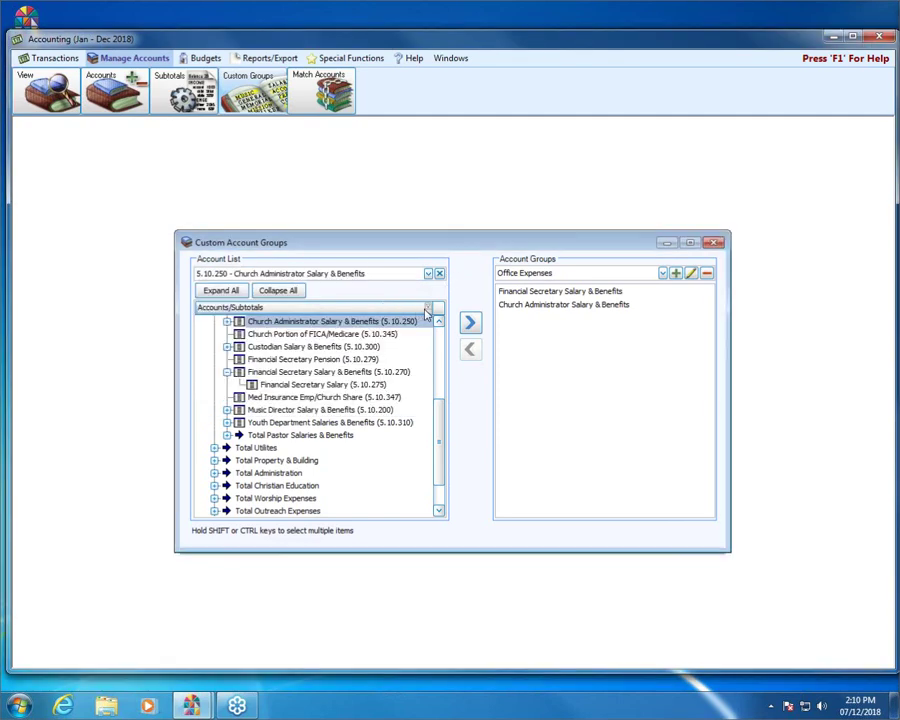
pyautogui.click(468, 322)
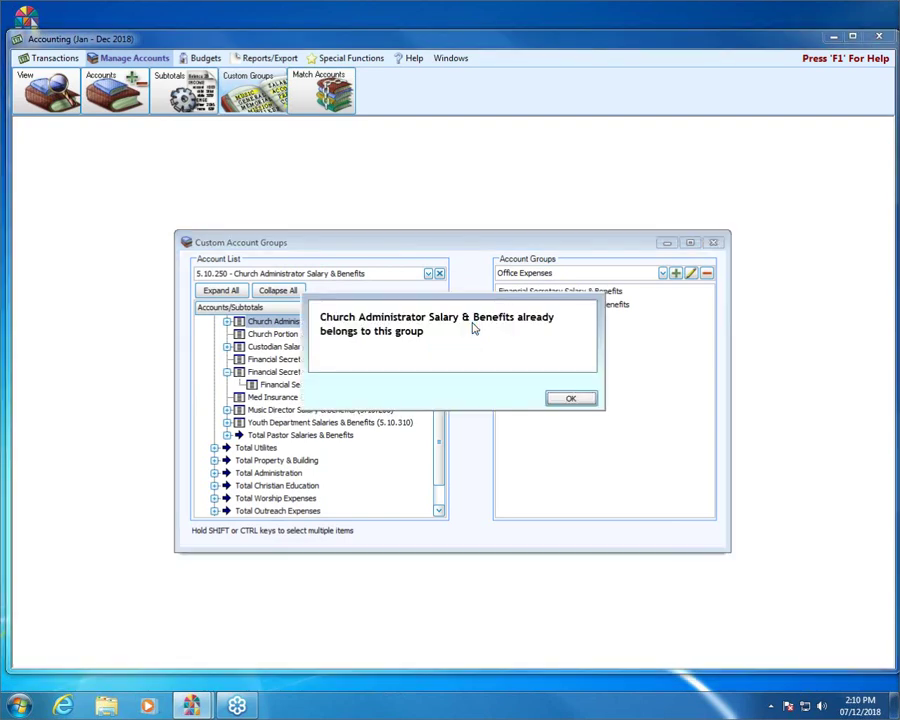
pyautogui.click(566, 401)
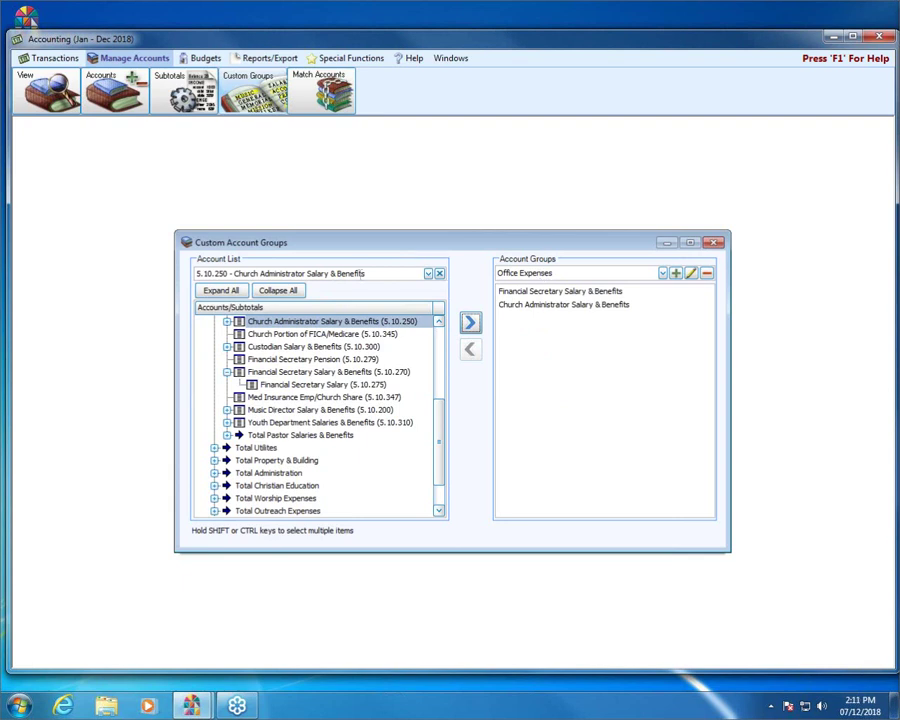
# Search the account list for "rec" and add Admin Secretary/Receptionist & Benefits (5.10.280) to the Office Expenses group
pyautogui.click(439, 273)
pyautogui.write('re c')
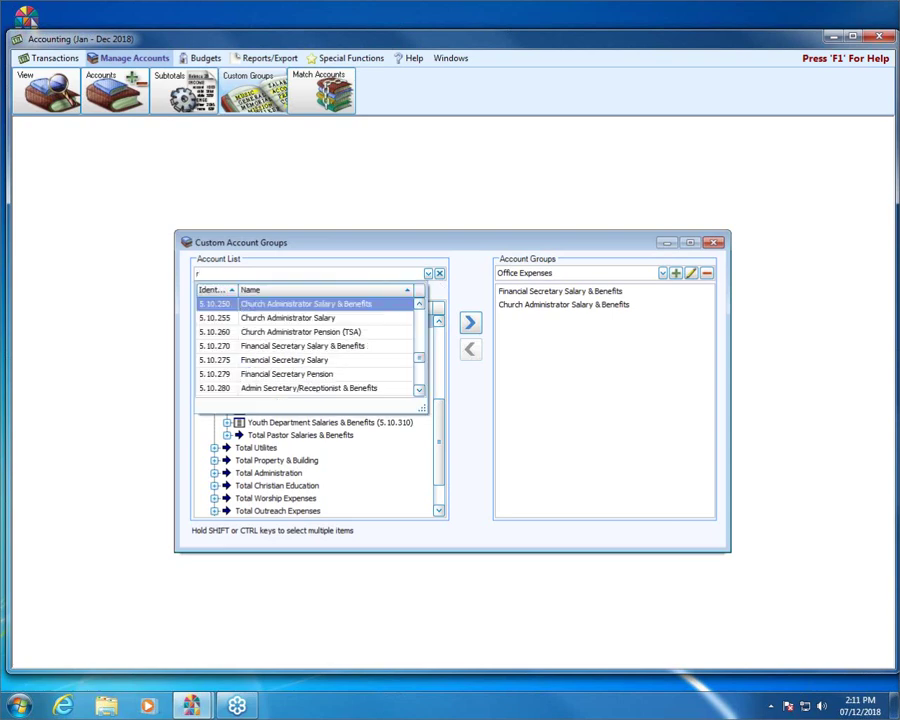
pyautogui.press('BackSpace')
pyautogui.press('BackSpace')
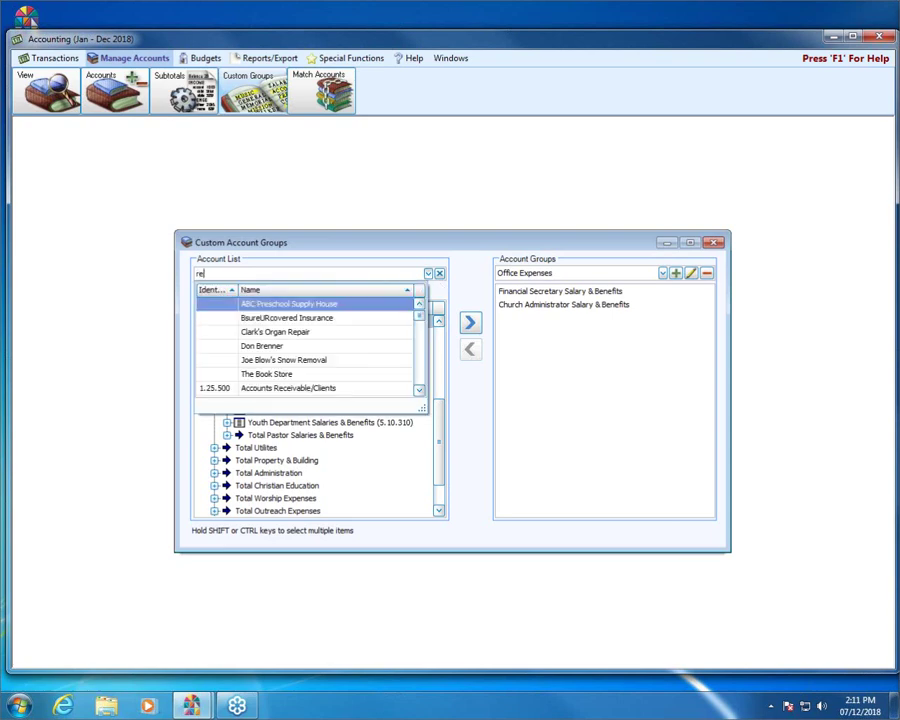
pyautogui.write('c')
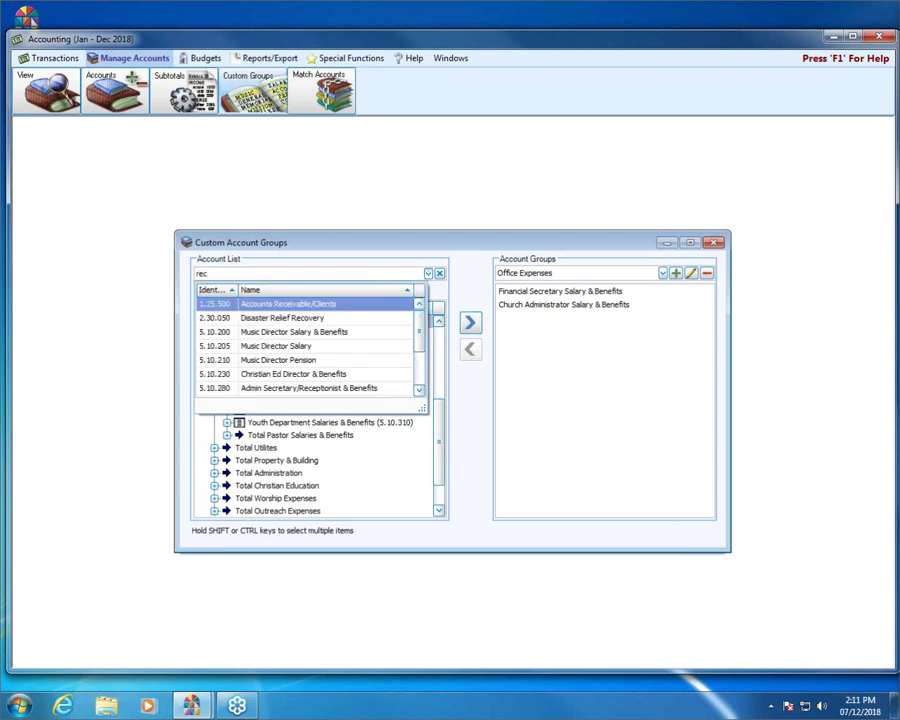
pyautogui.click(310, 388)
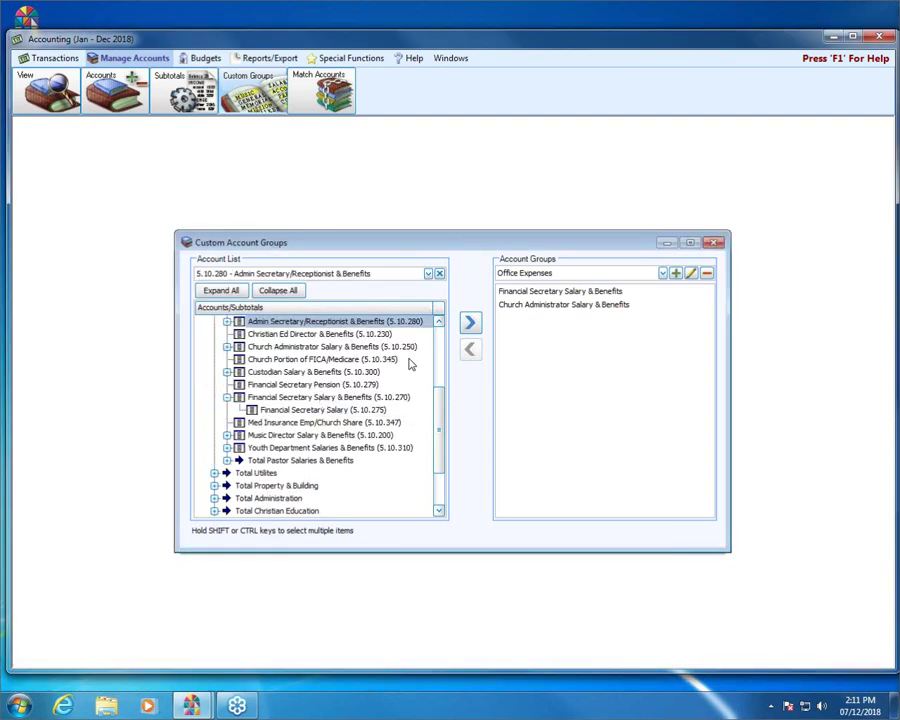
pyautogui.click(470, 325)
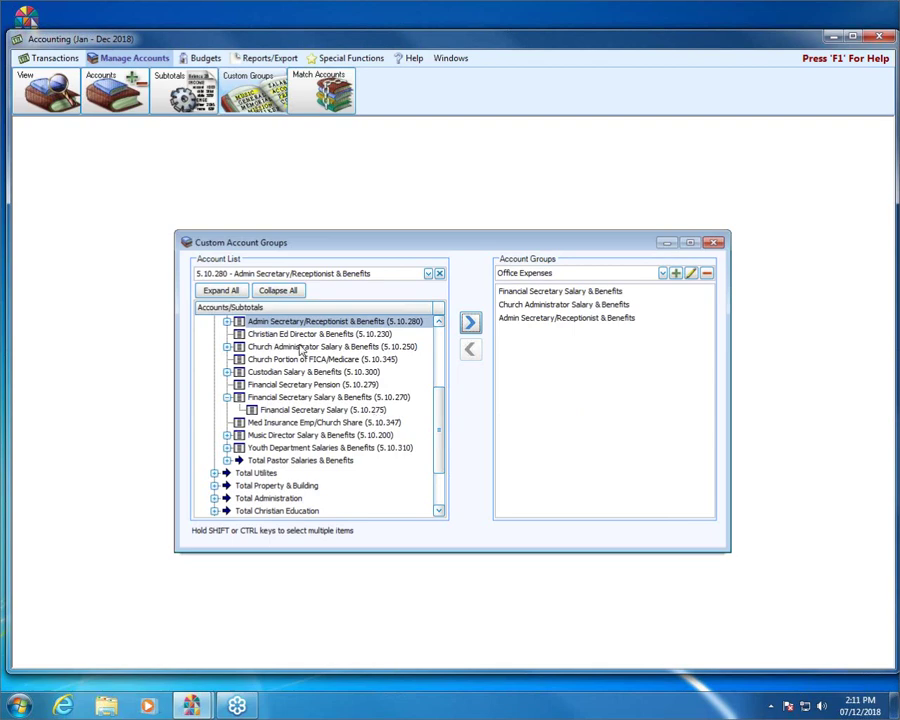
# Search the account list for "office" and locate Office Expense (5.10.450) among the Total Administration accounts
pyautogui.click(439, 273)
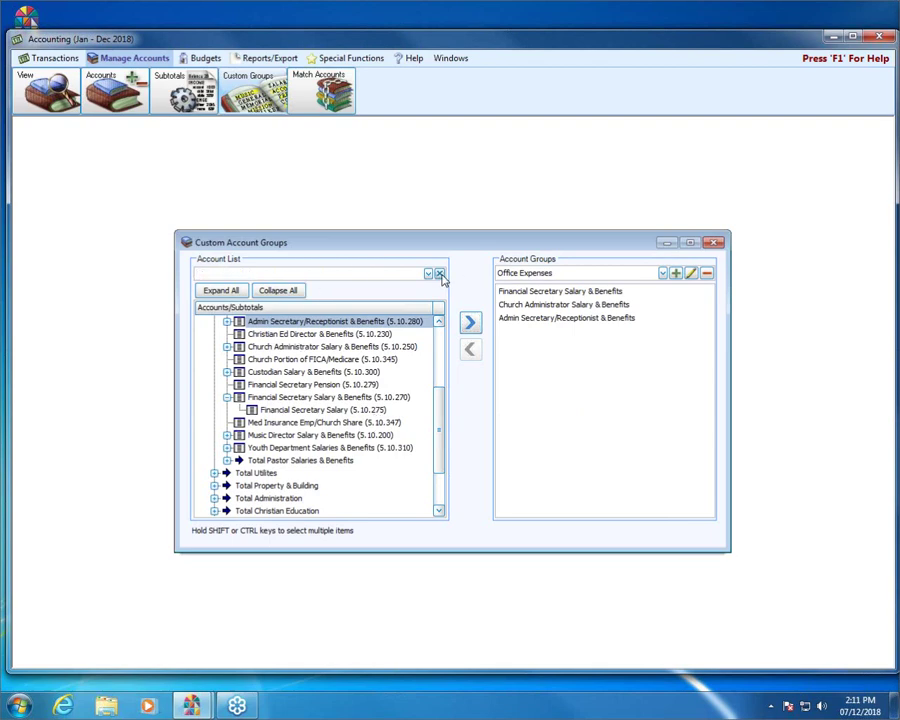
pyautogui.write('office')
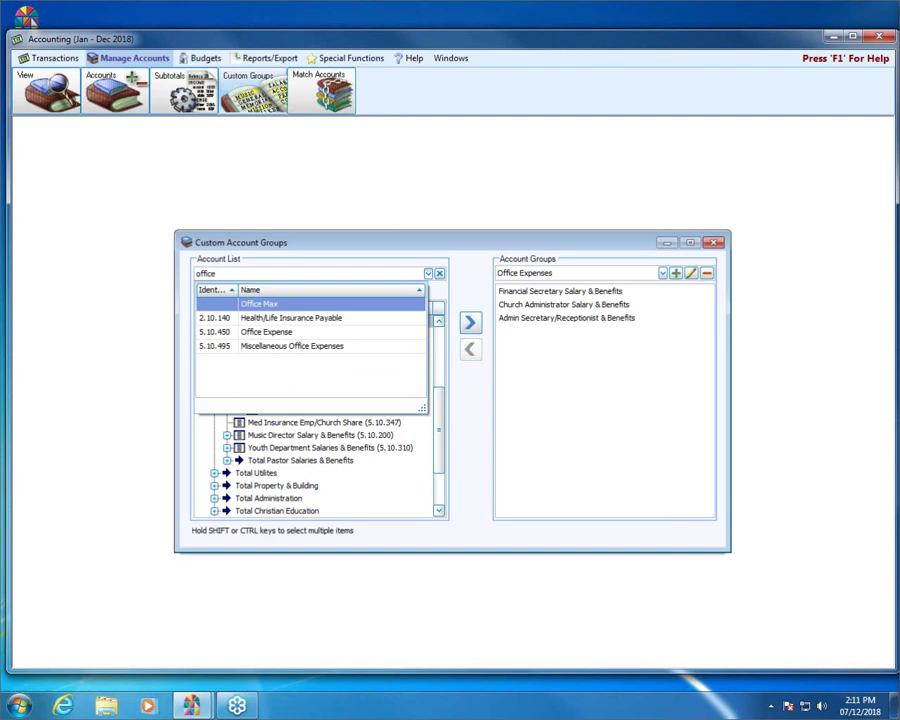
pyautogui.click(266, 331)
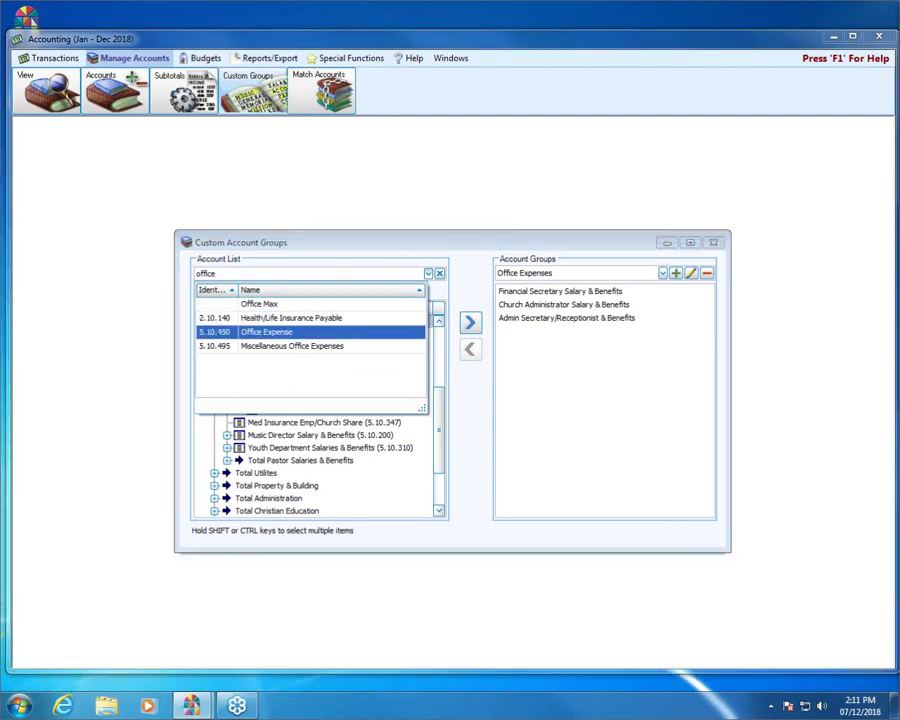
pyautogui.press('Return')
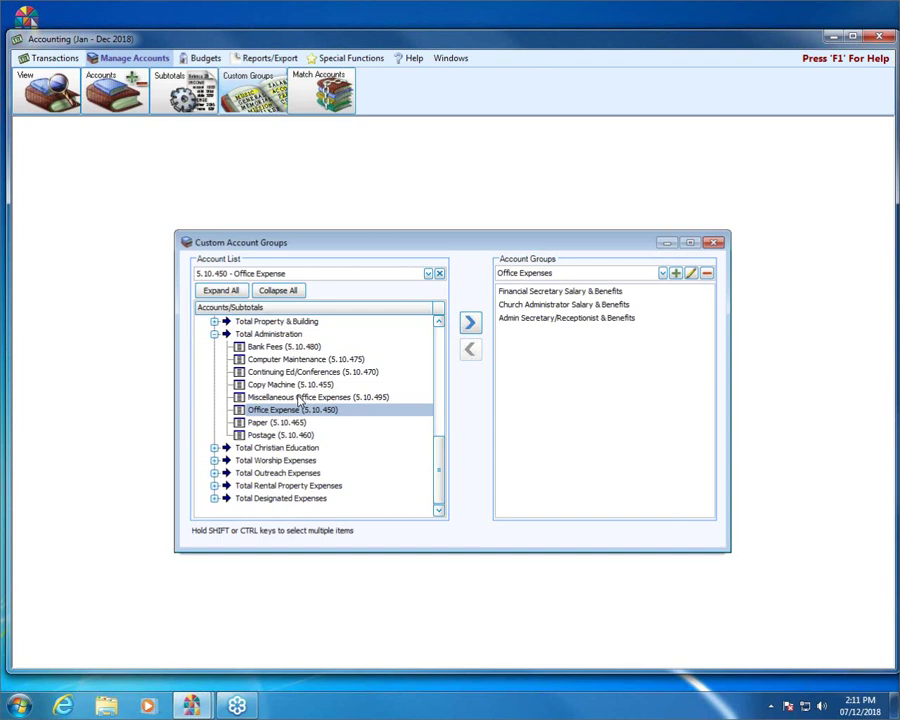
# Add the Total Administration accounts from Computer Maintenance through Postage, without Bank Fees, to the group and close the Custom Account Groups window
pyautogui.click(265, 347)
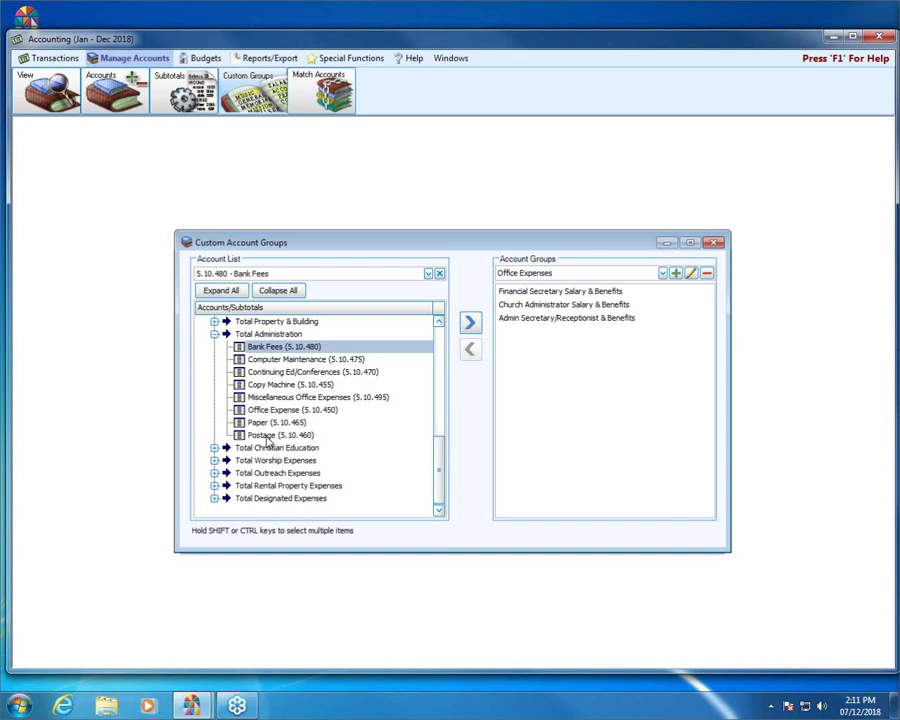
pyautogui.keyDown('ctrl'); pyautogui.click(272, 372); pyautogui.keyUp('ctrl')
pyautogui.keyDown('ctrl'); pyautogui.click(272, 361); pyautogui.keyUp('ctrl')
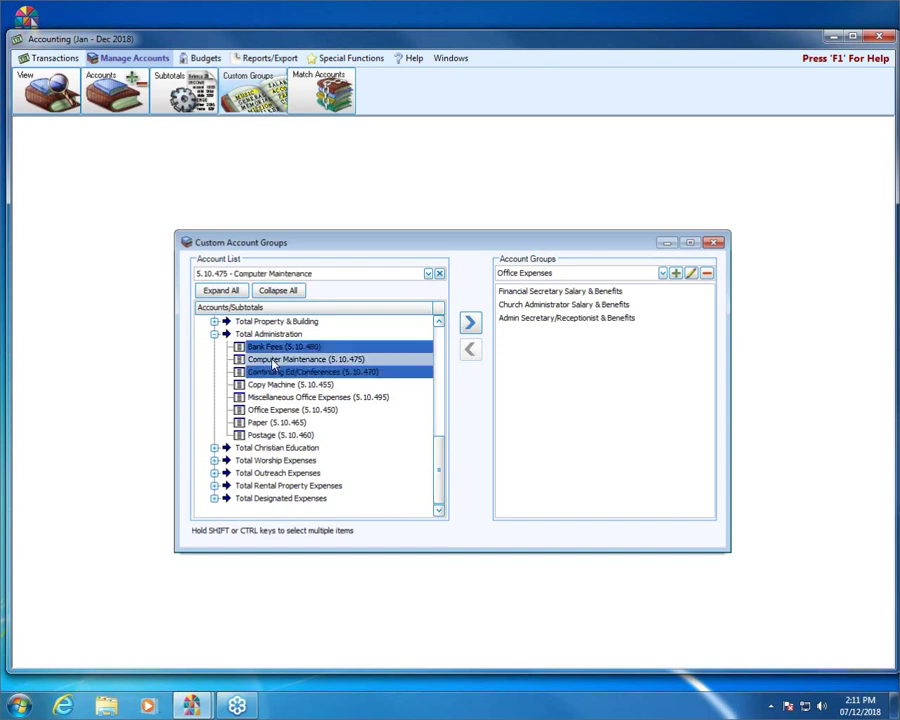
pyautogui.keyDown('ctrl'); pyautogui.click(272, 347); pyautogui.keyUp('ctrl')
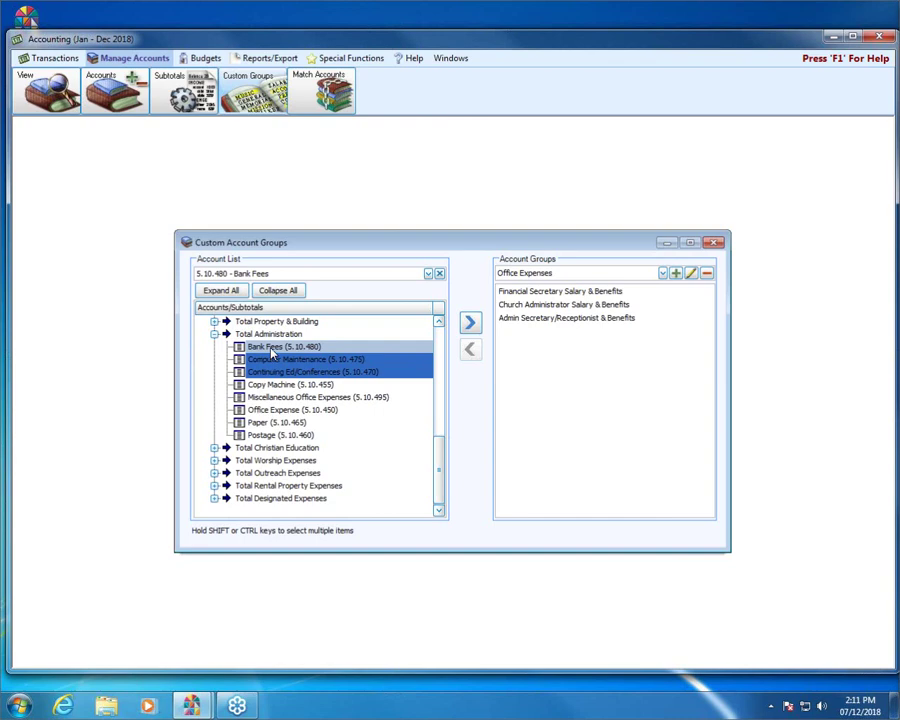
pyautogui.keyDown('shift'); pyautogui.click(277, 437); pyautogui.keyUp('shift')
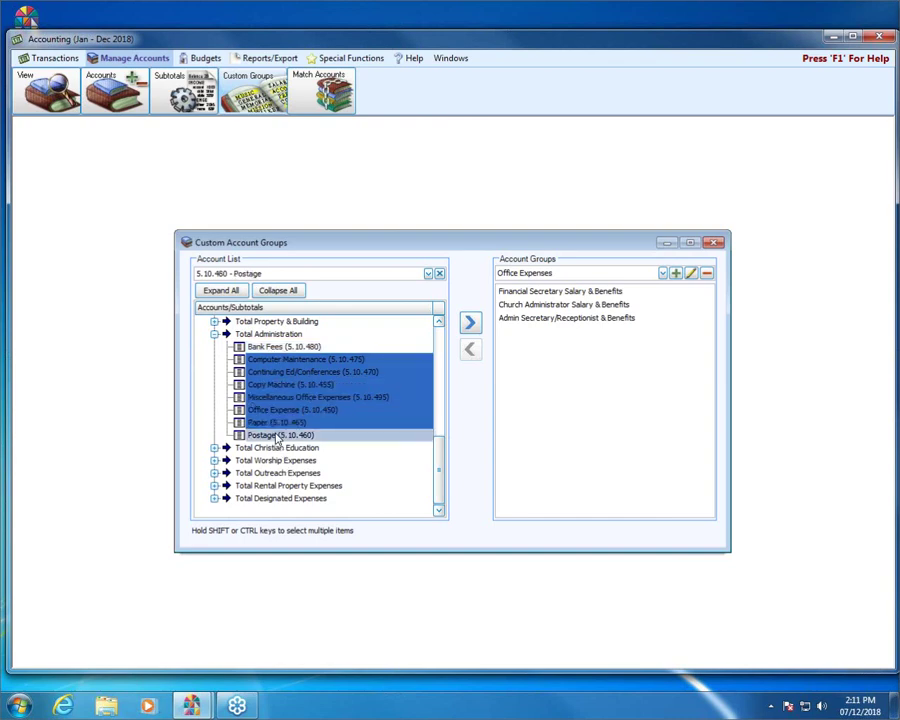
pyautogui.click(471, 322)
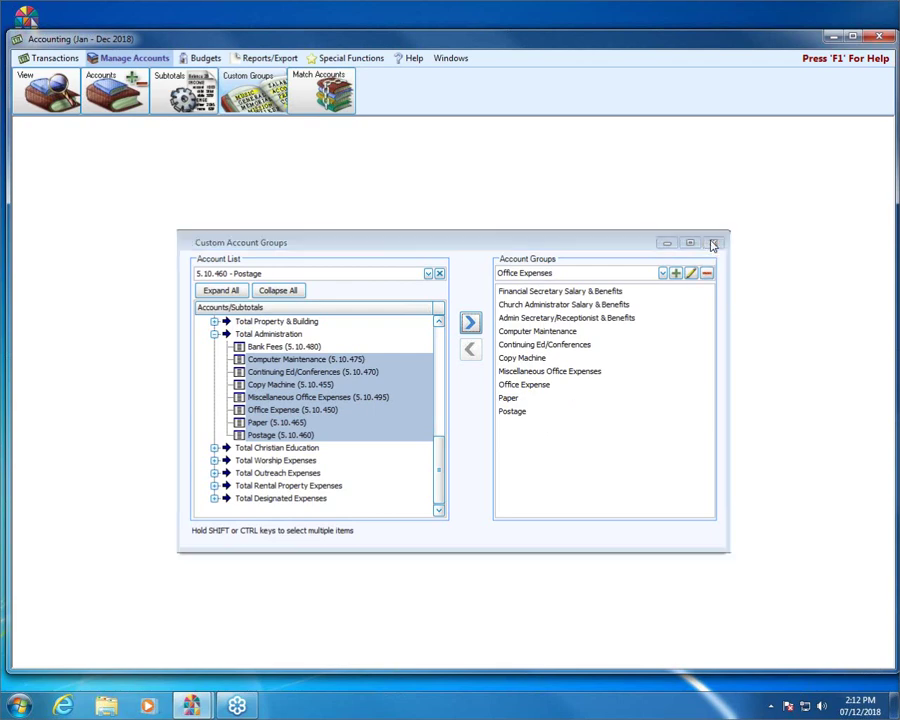
pyautogui.click(713, 245)
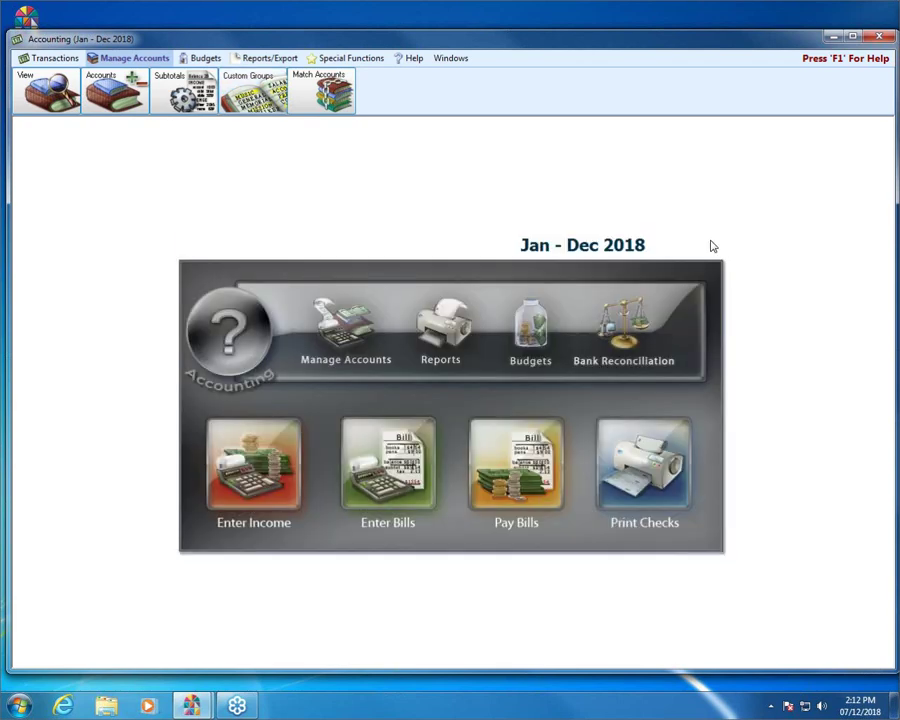
# Open the Treasurer's Report options and set the report period to the month of February 2018
pyautogui.click(265, 58)
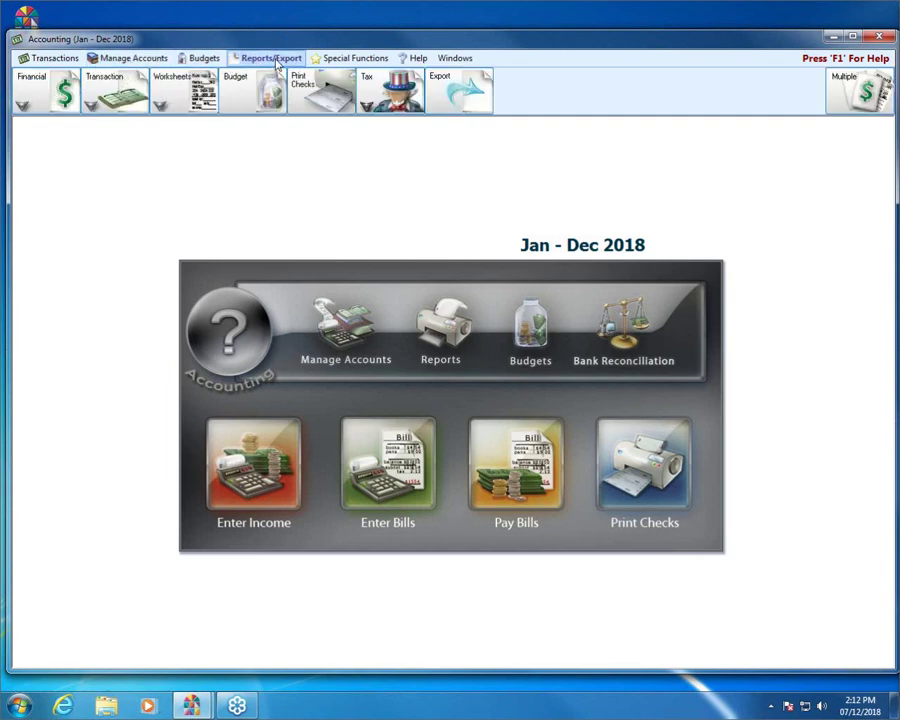
pyautogui.click(44, 100)
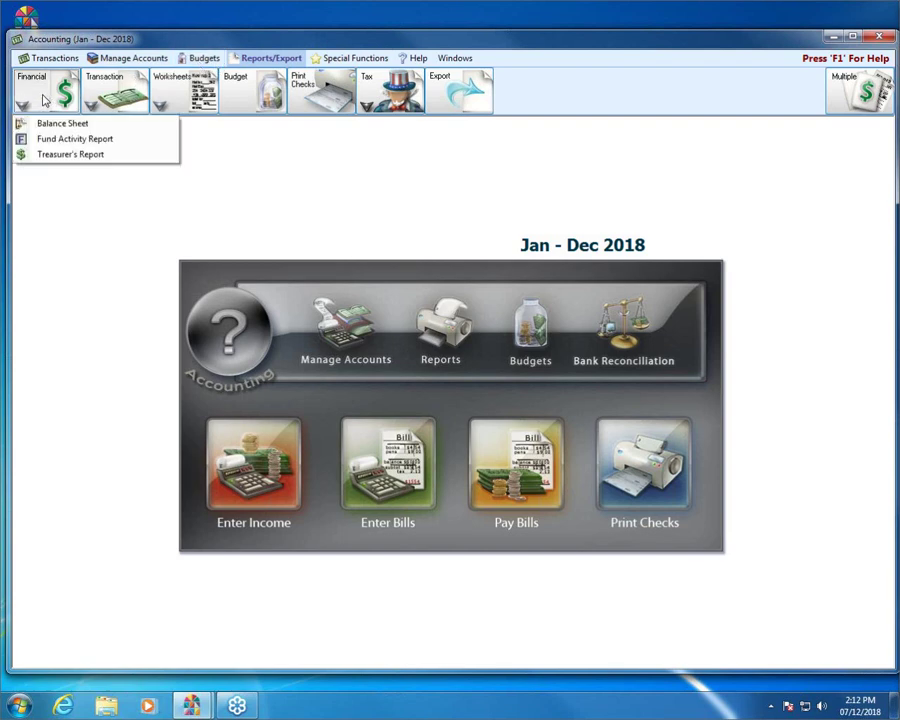
pyautogui.click(62, 156)
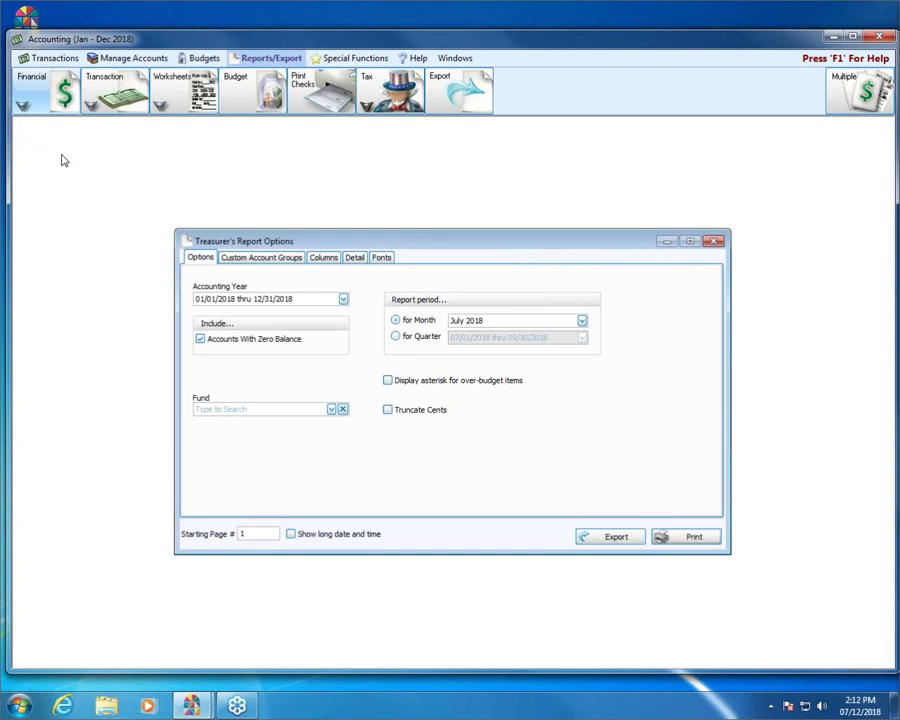
pyautogui.click(580, 321)
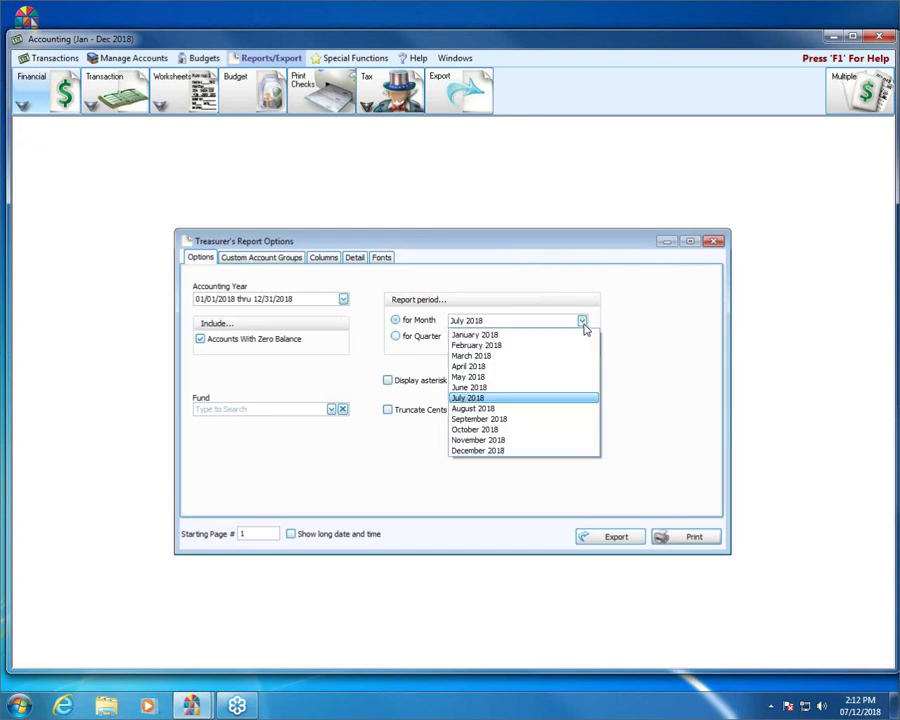
pyautogui.click(493, 346)
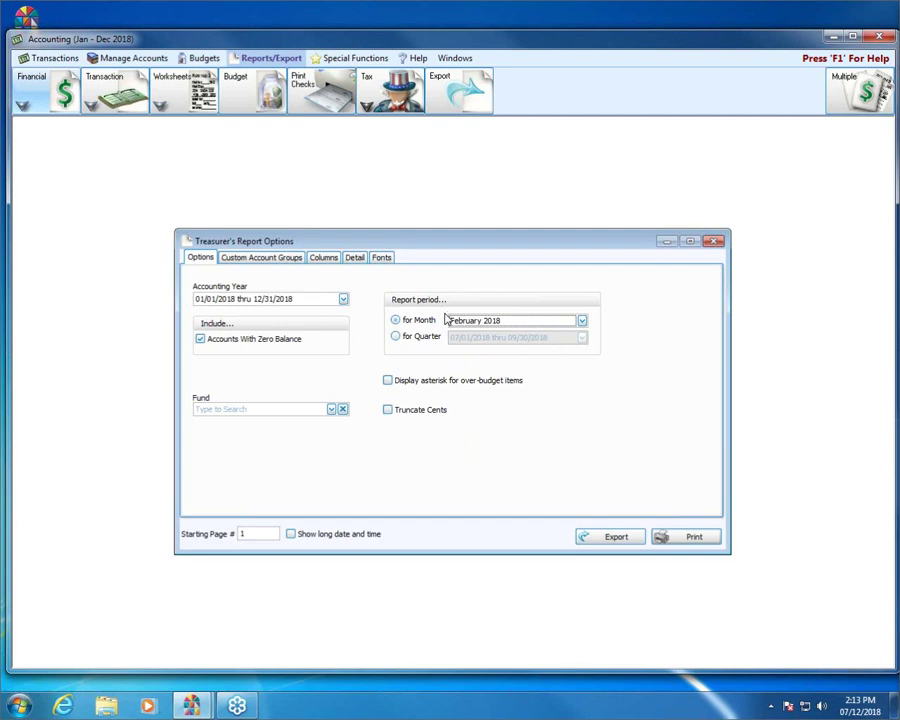
# Include only the Office Expenses custom account group in the Treasurer's Report and generate its print preview
pyautogui.click(267, 260)
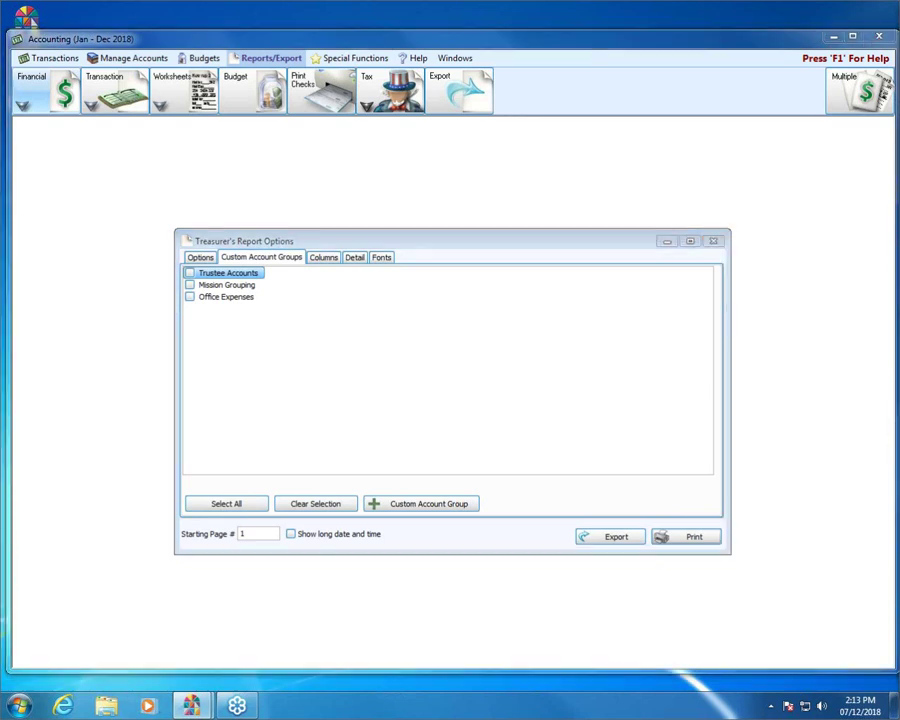
pyautogui.moveTo(150, 297); pyautogui.dragTo(268, 297)
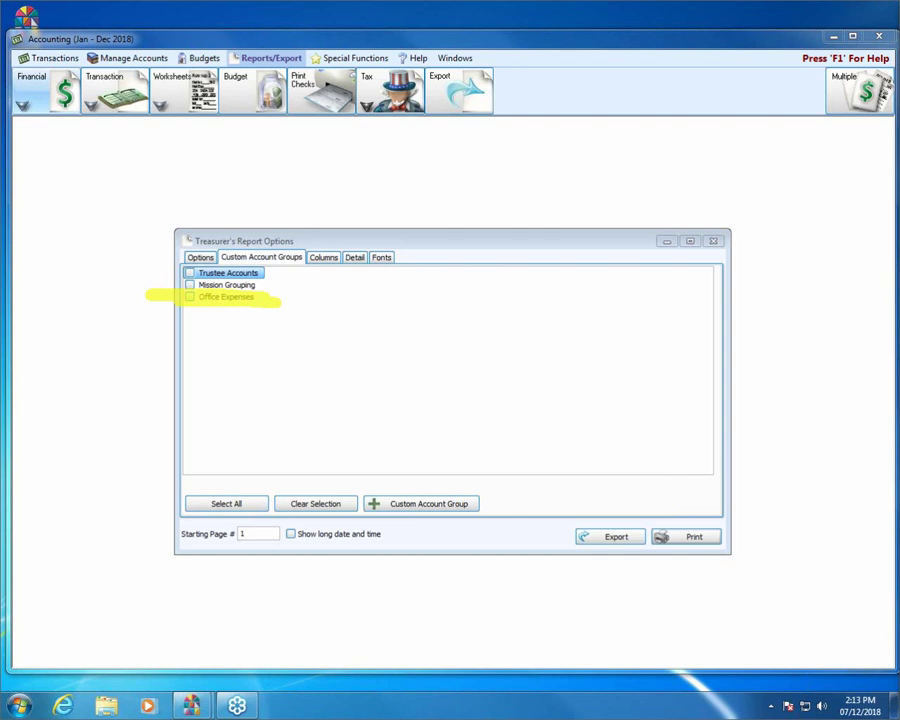
pyautogui.click(193, 299)
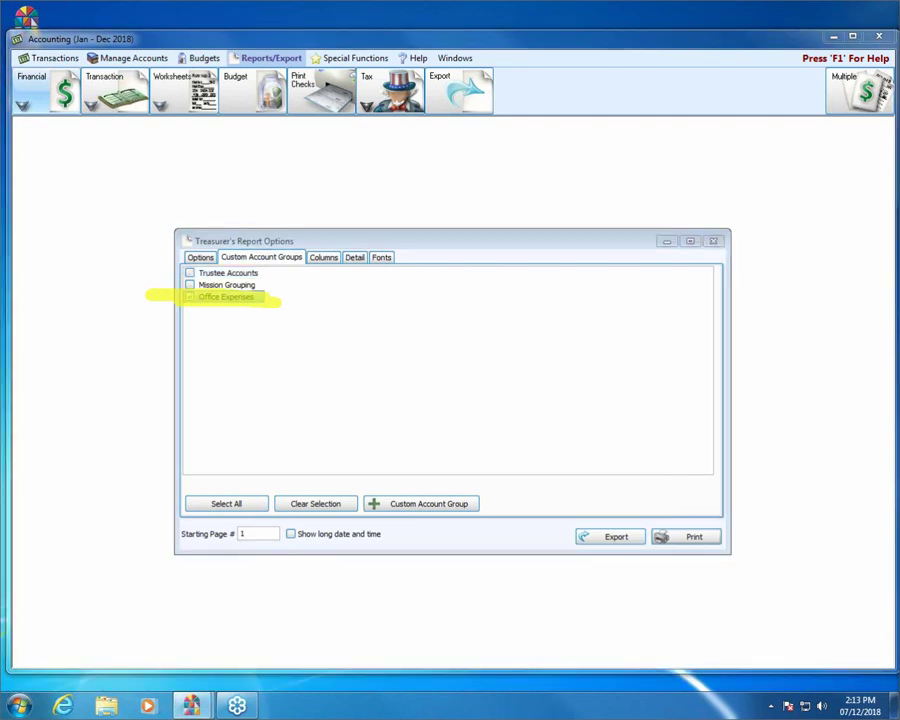
pyautogui.press('Escape')
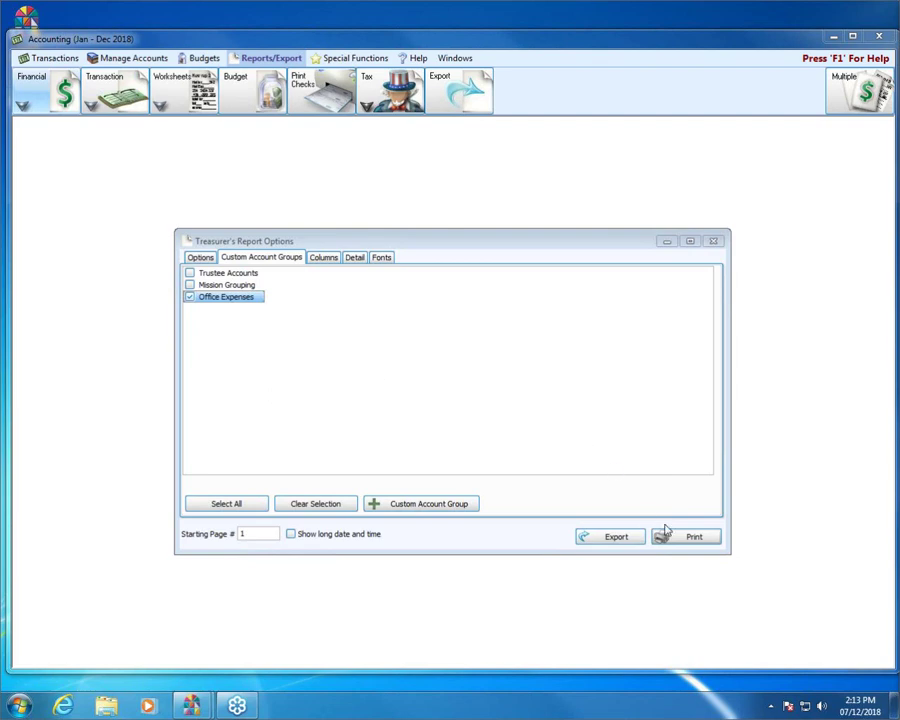
pyautogui.click(200, 258)
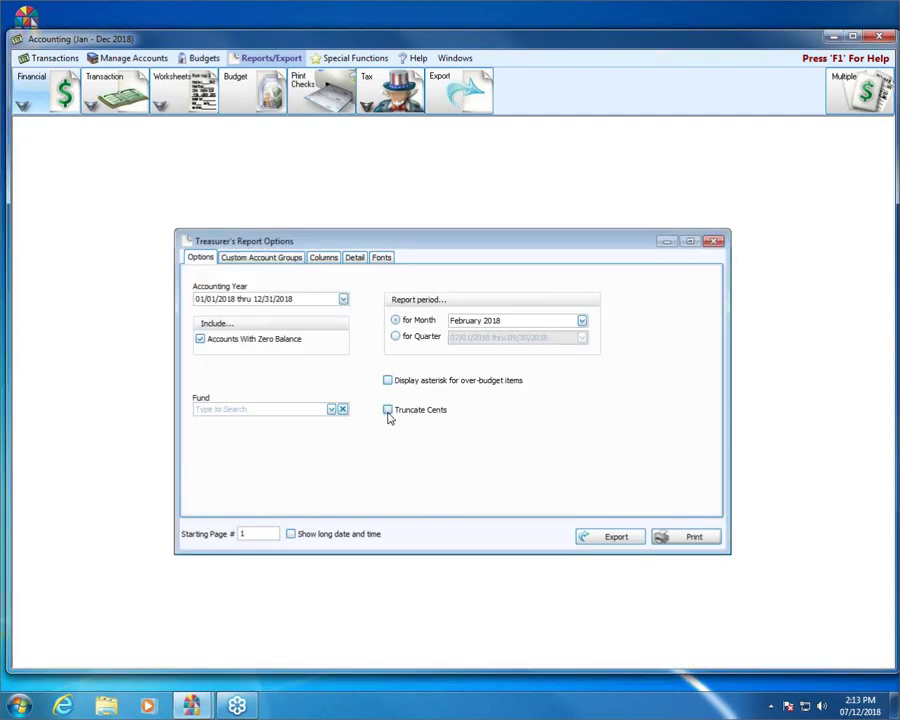
pyautogui.click(697, 538)
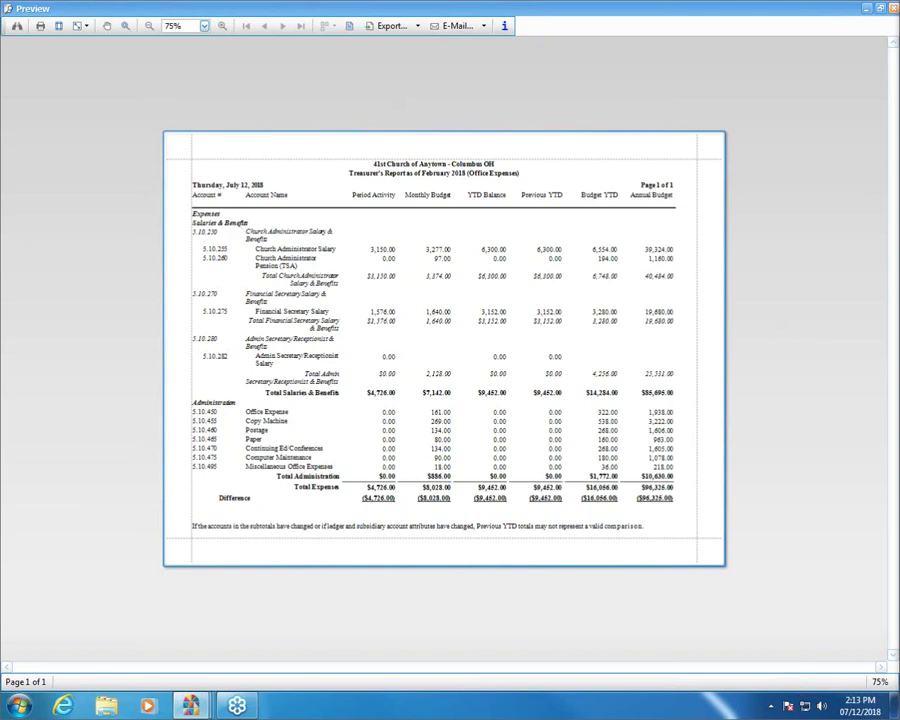
# Close the Treasurer's Report preview and its options, and open the List Chart of Accounts report options
pyautogui.click(879, 8)
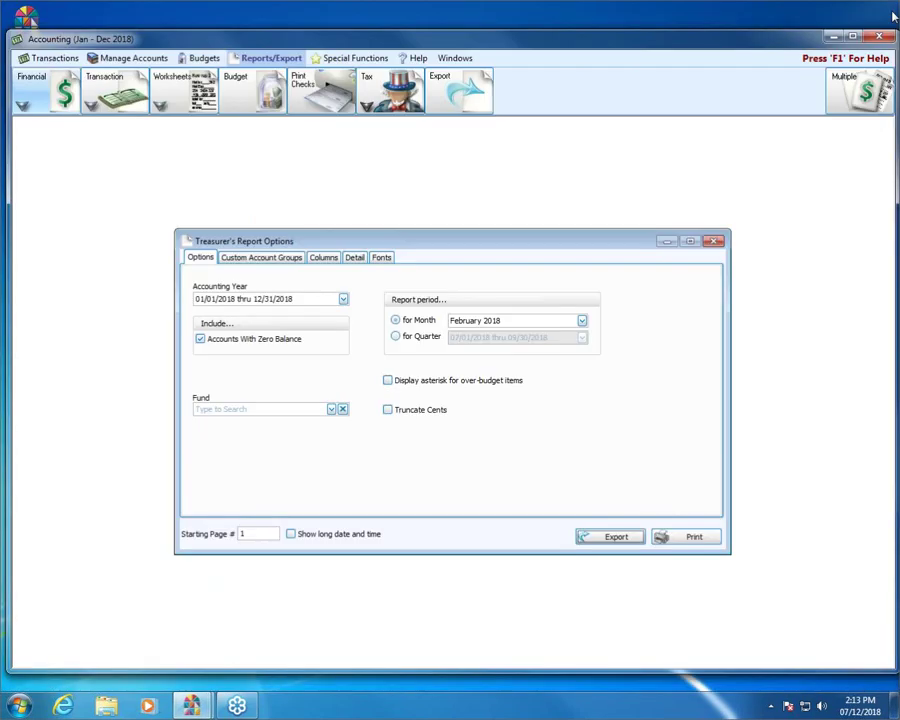
pyautogui.click(713, 242)
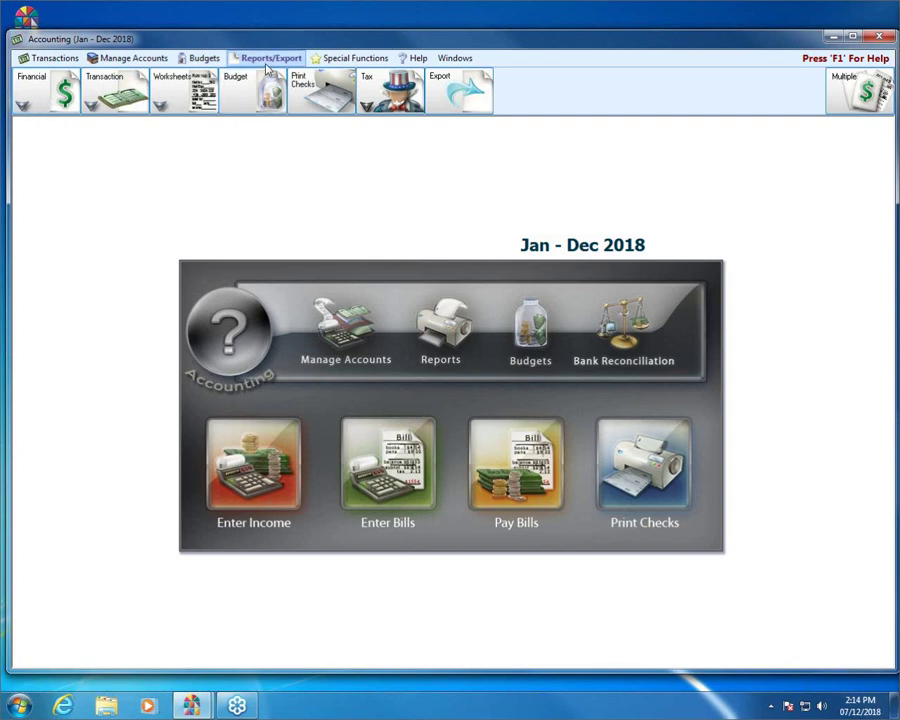
pyautogui.click(170, 87)
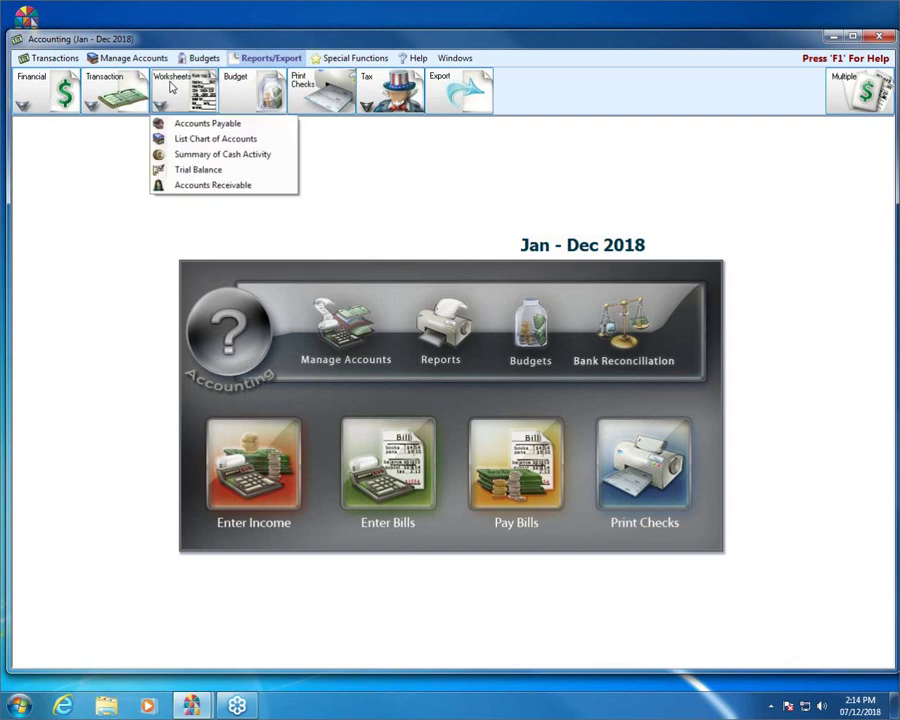
pyautogui.click(215, 139)
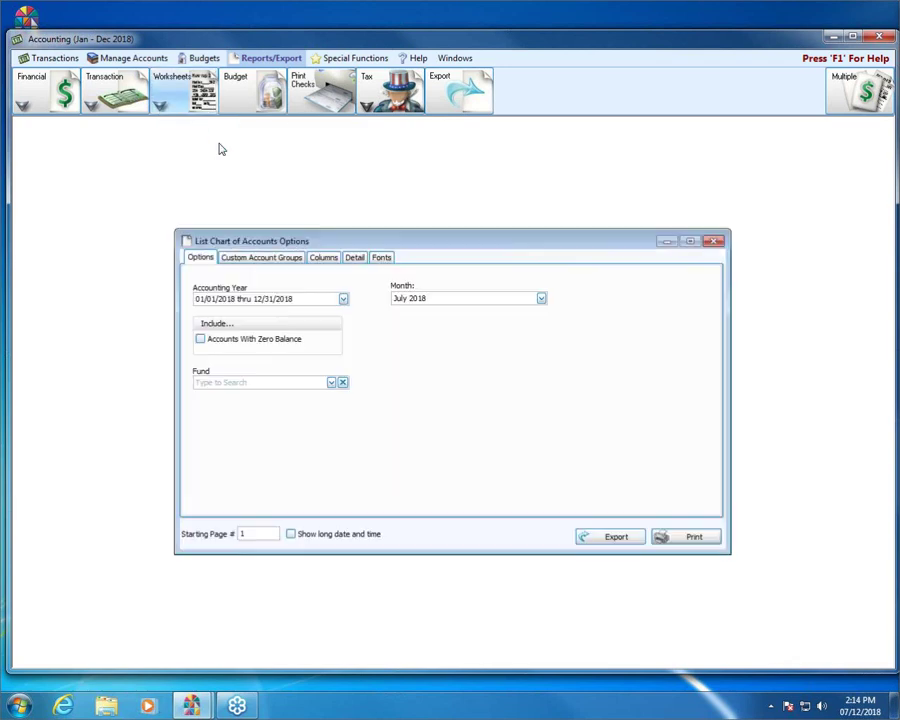
# Preview the List Chart of Accounts for the Office Expenses group, including accounts with zero balance, and close the report and its options
pyautogui.click(241, 262)
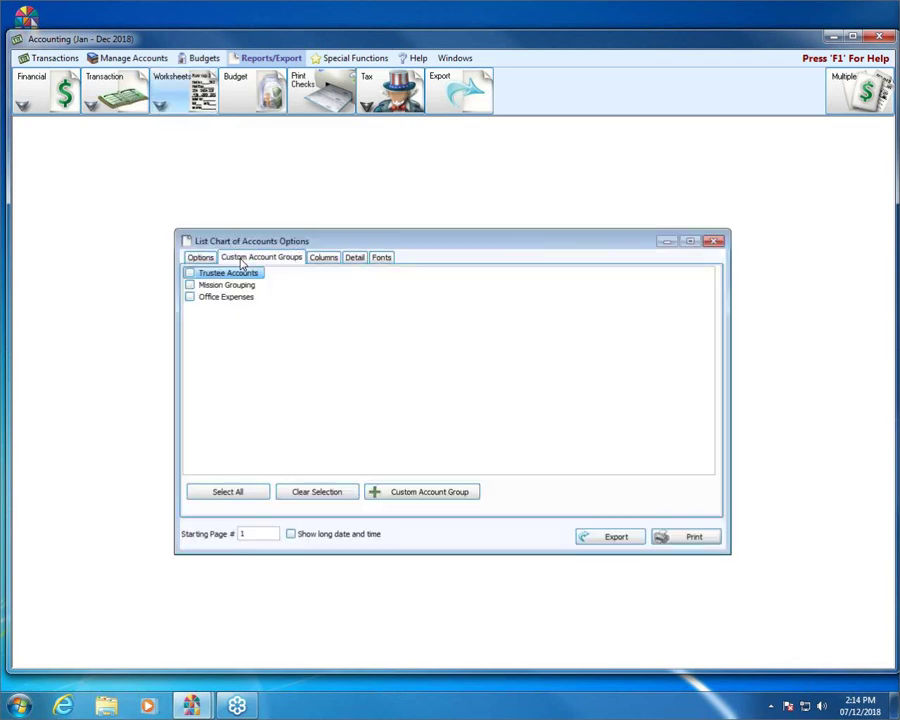
pyautogui.click(191, 297)
pyautogui.click(200, 258)
pyautogui.click(200, 339)
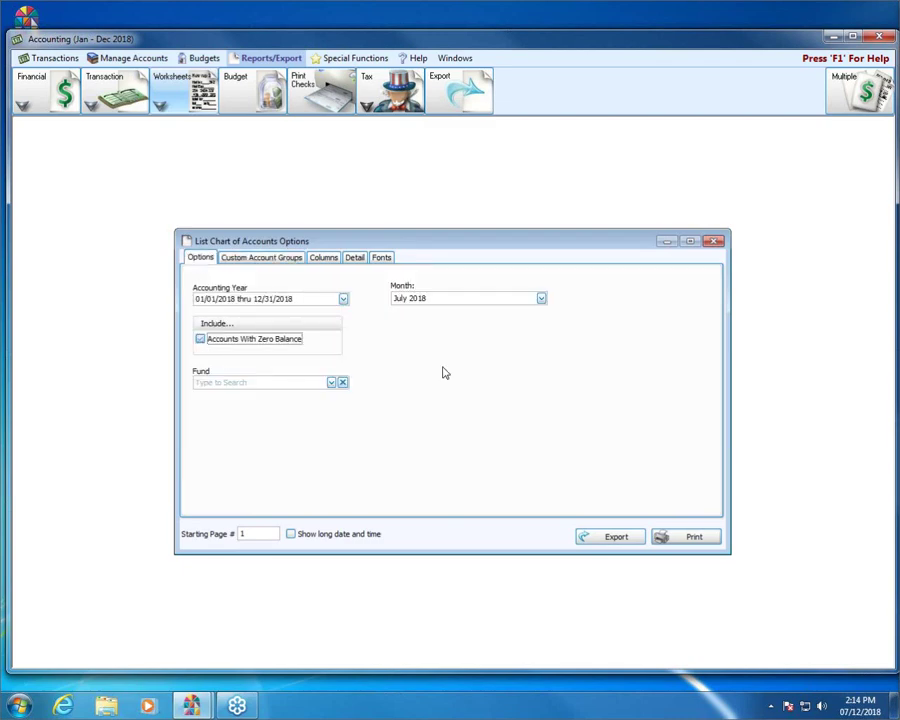
pyautogui.click(702, 539)
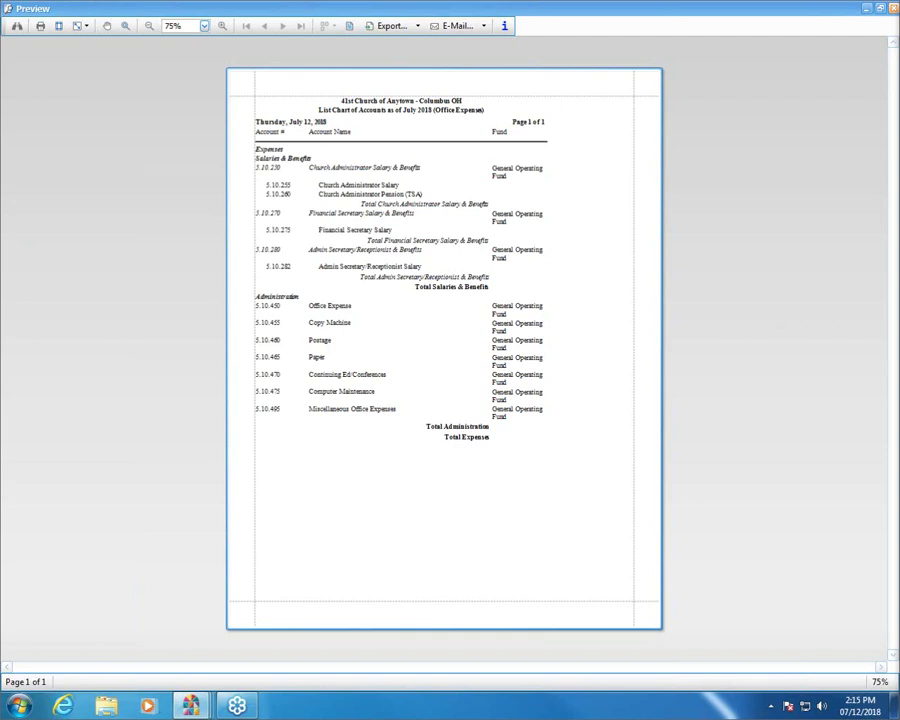
pyautogui.click(893, 8)
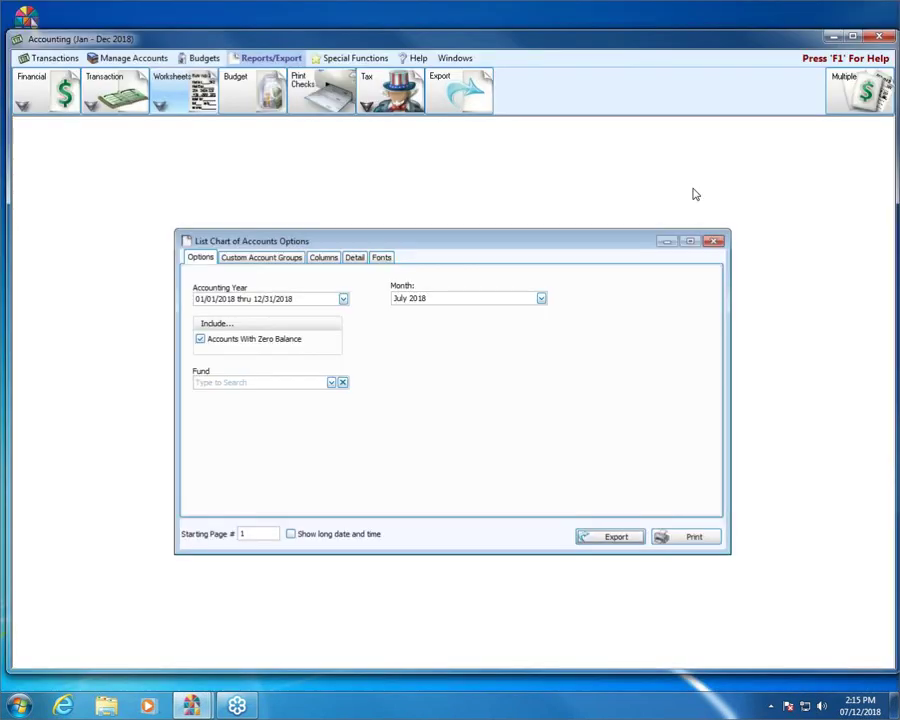
pyautogui.click(715, 244)
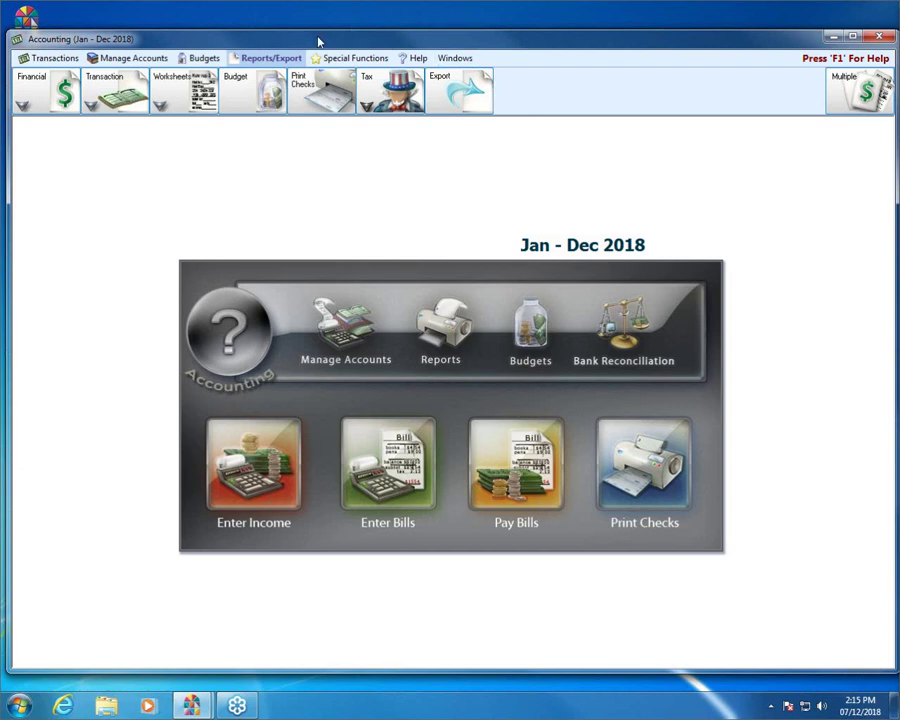
# Browse the Chart of Accounts down to the income accounts, view the details of memorial fund income account 4.40.130, and close the window
pyautogui.click(346, 343)
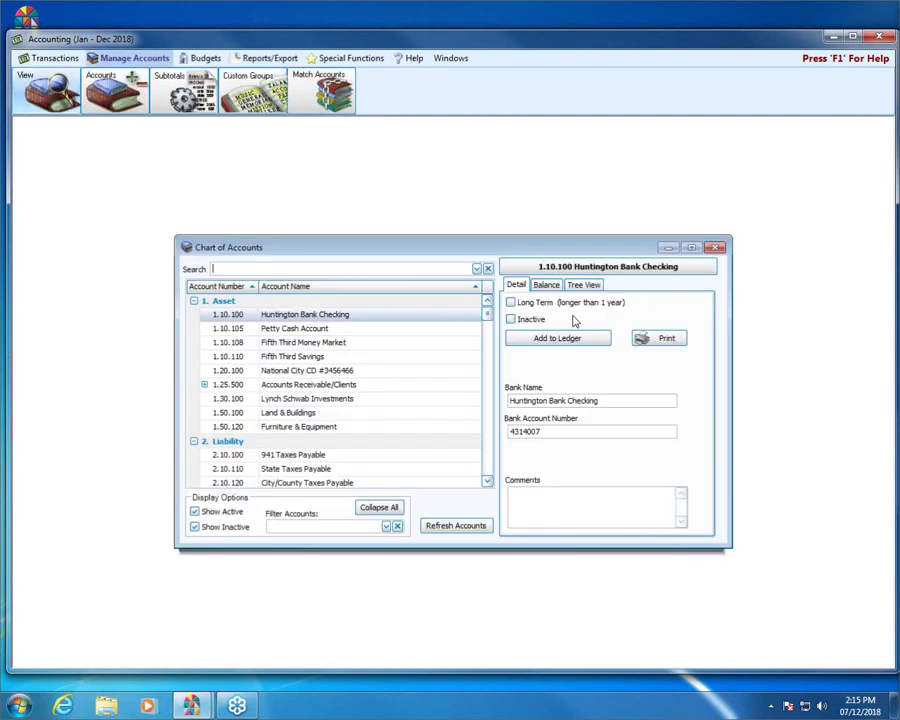
pyautogui.scroll(-5, 488, 418)
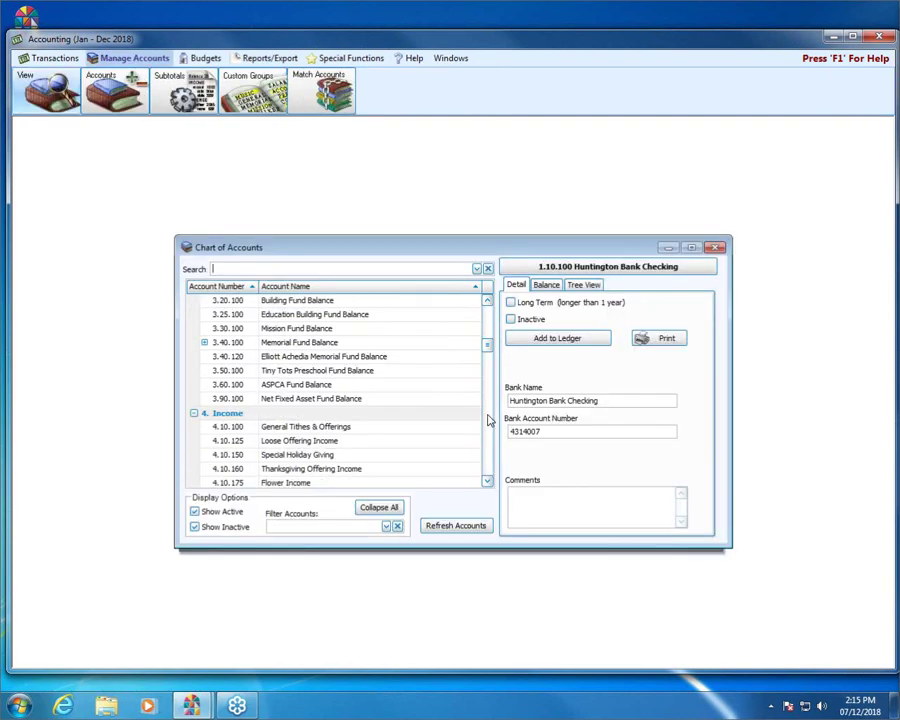
pyautogui.scroll(-5, 488, 418)
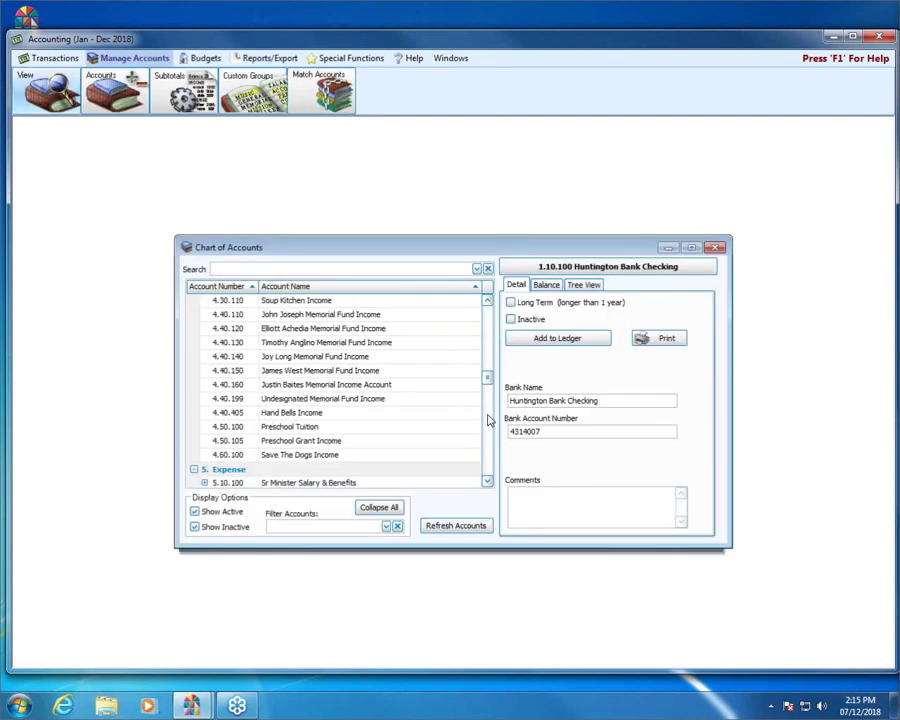
pyautogui.click(400, 384)
pyautogui.click(382, 344)
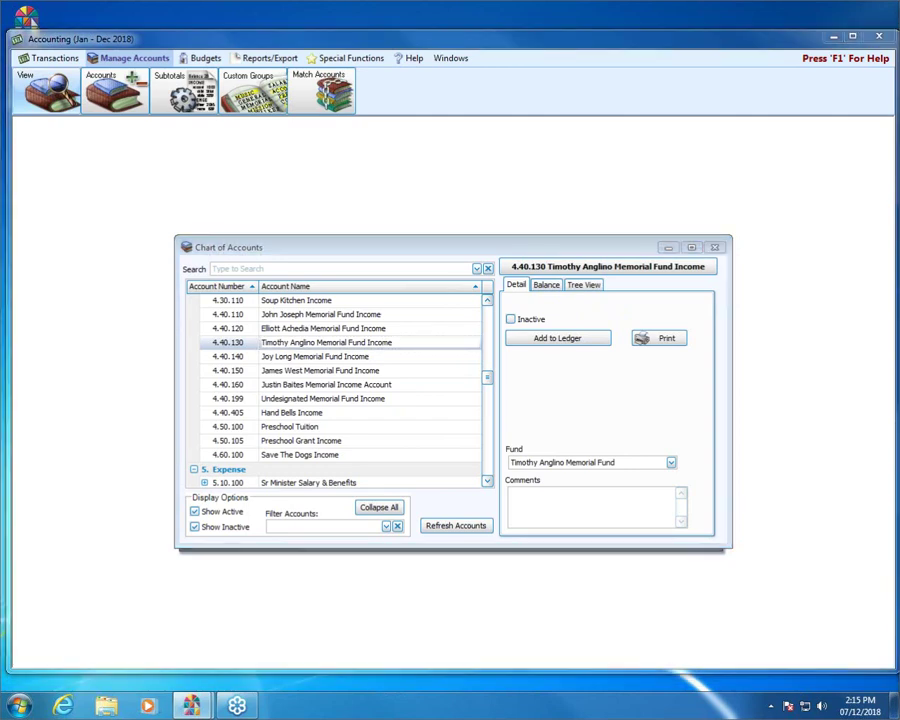
pyautogui.moveTo(545, 308)
pyautogui.mouseDown()
pyautogui.moveTo(574, 318)
pyautogui.moveTo(494, 312)
pyautogui.mouseUp()
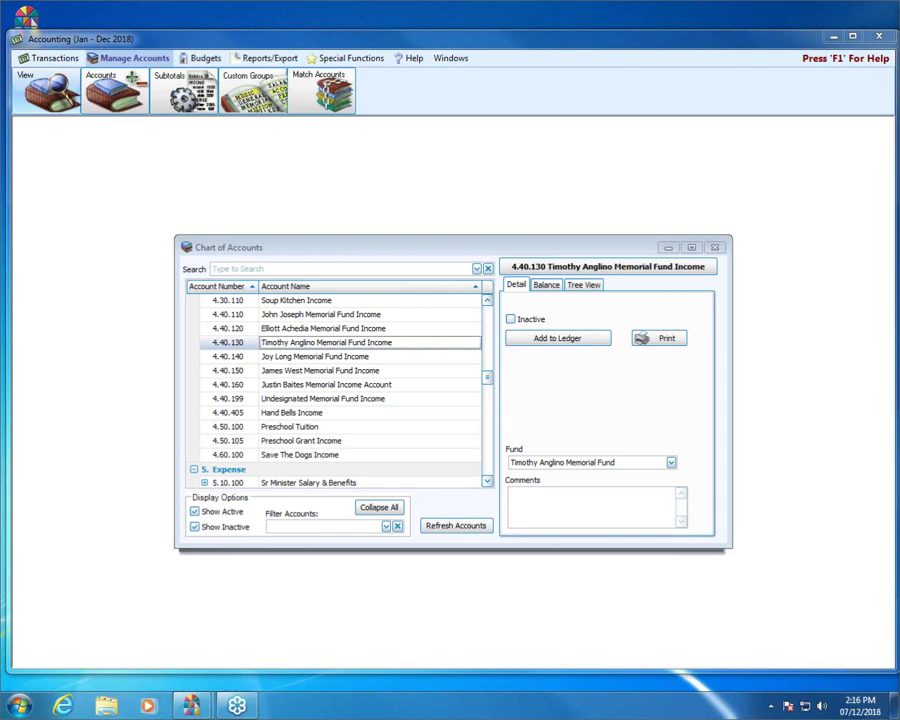
pyautogui.click(717, 249)
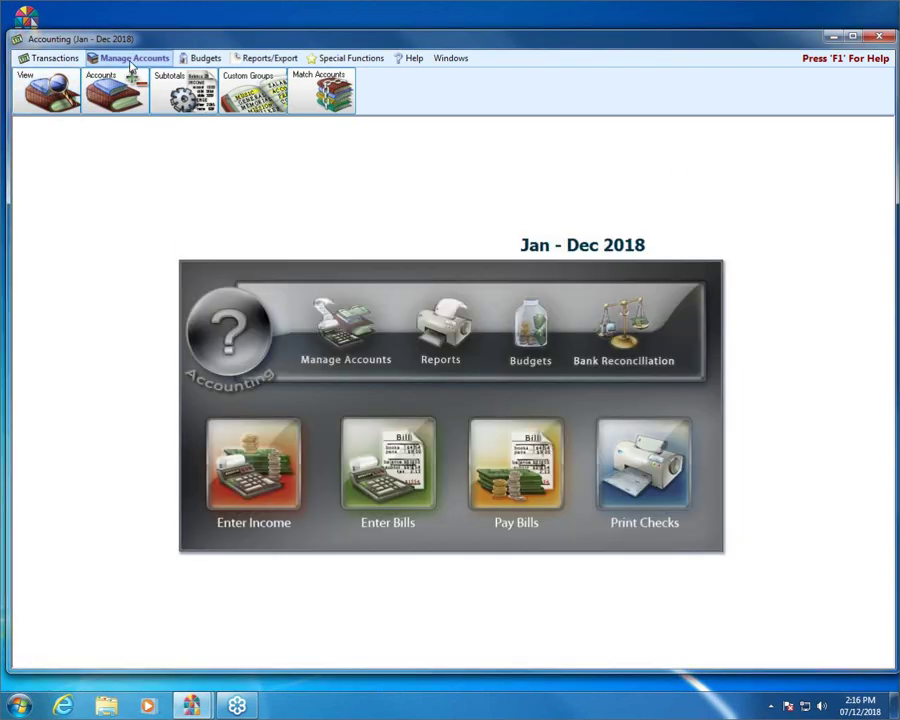
# Open Custom Account Groups and display the Office Expenses group's accounts, starting and cancelling the deletion of that group
pyautogui.click(253, 90)
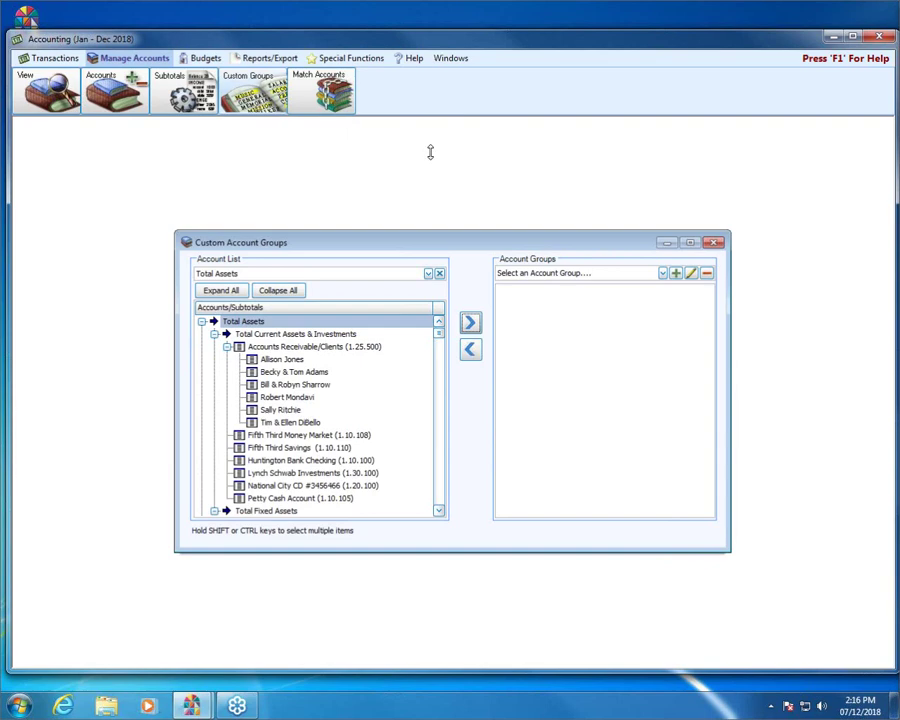
pyautogui.click(662, 272)
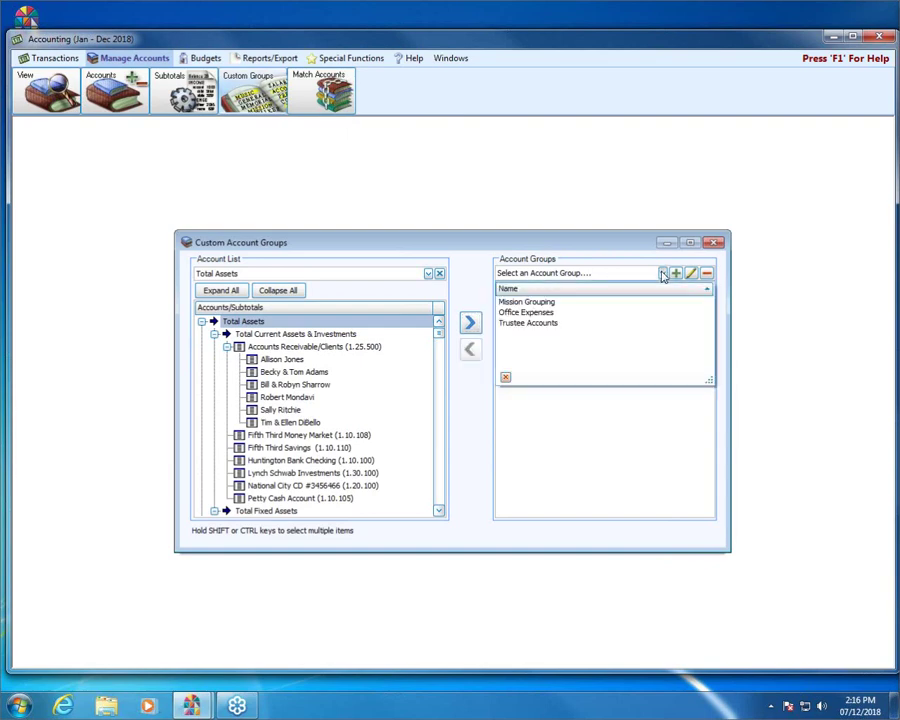
pyautogui.click(537, 317)
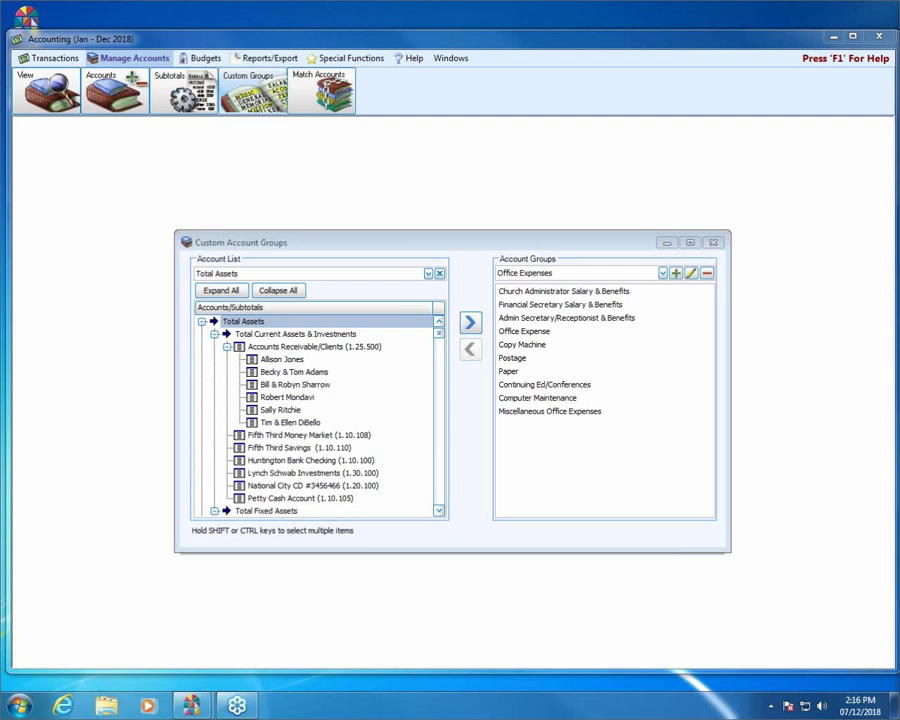
pyautogui.click(707, 274)
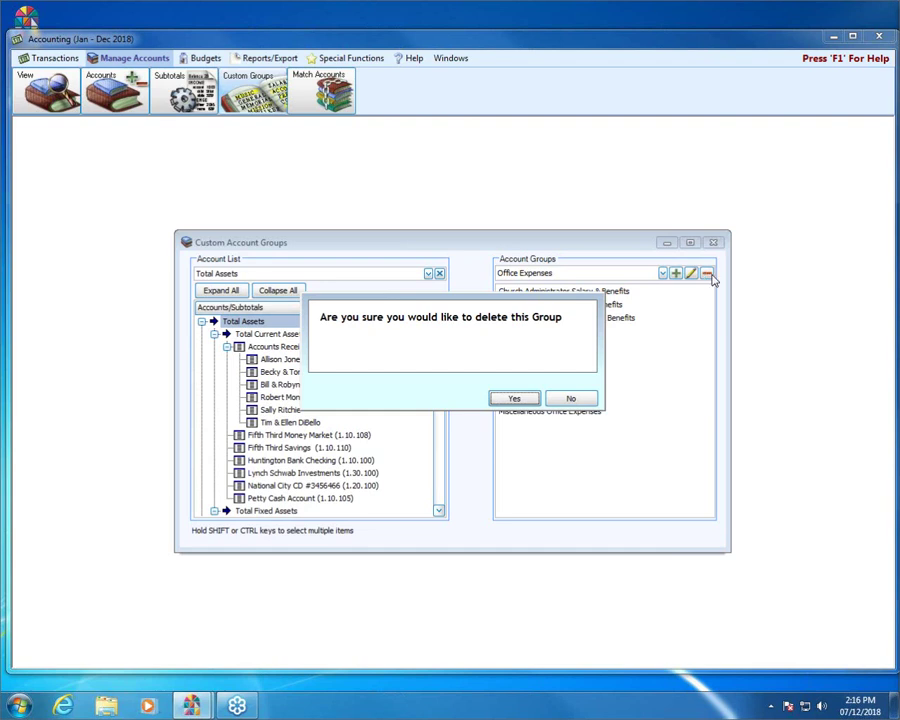
pyautogui.click(569, 399)
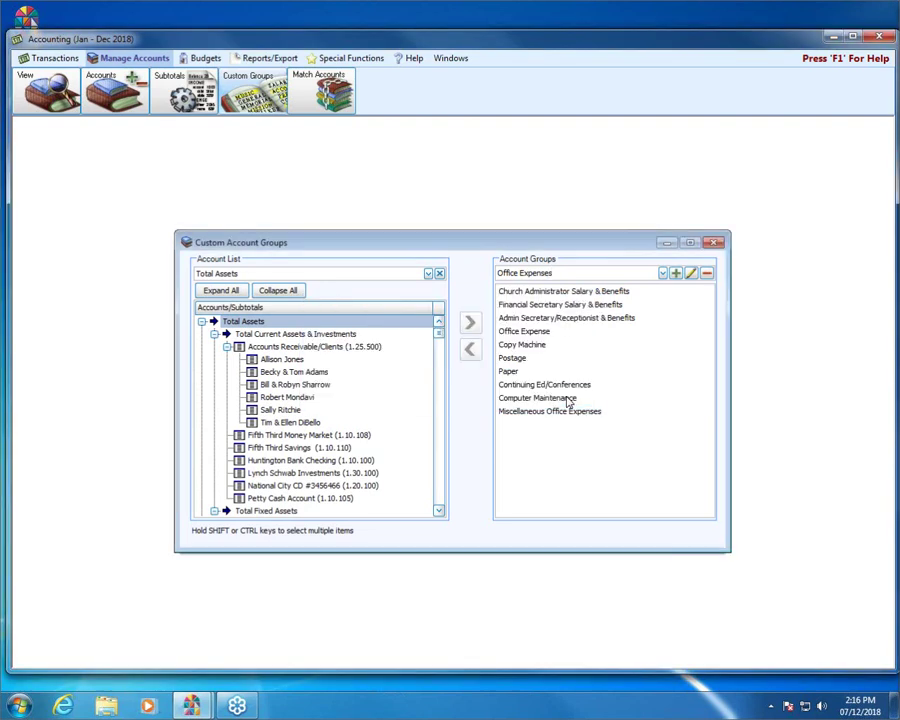
# Delete the Mission Grouping custom account group and confirm the deletion
pyautogui.click(662, 273)
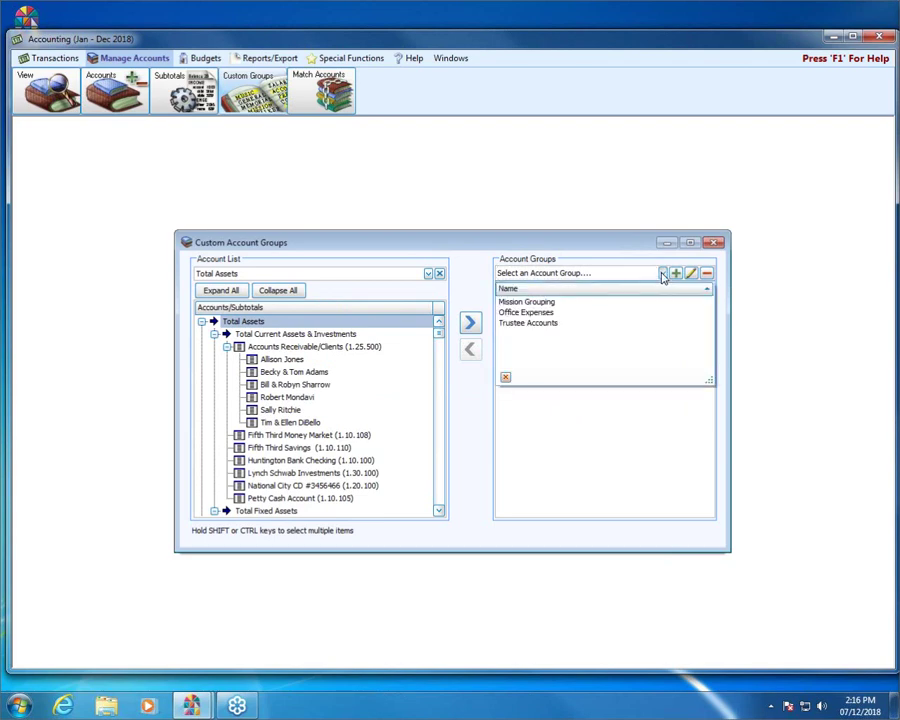
pyautogui.click(527, 302)
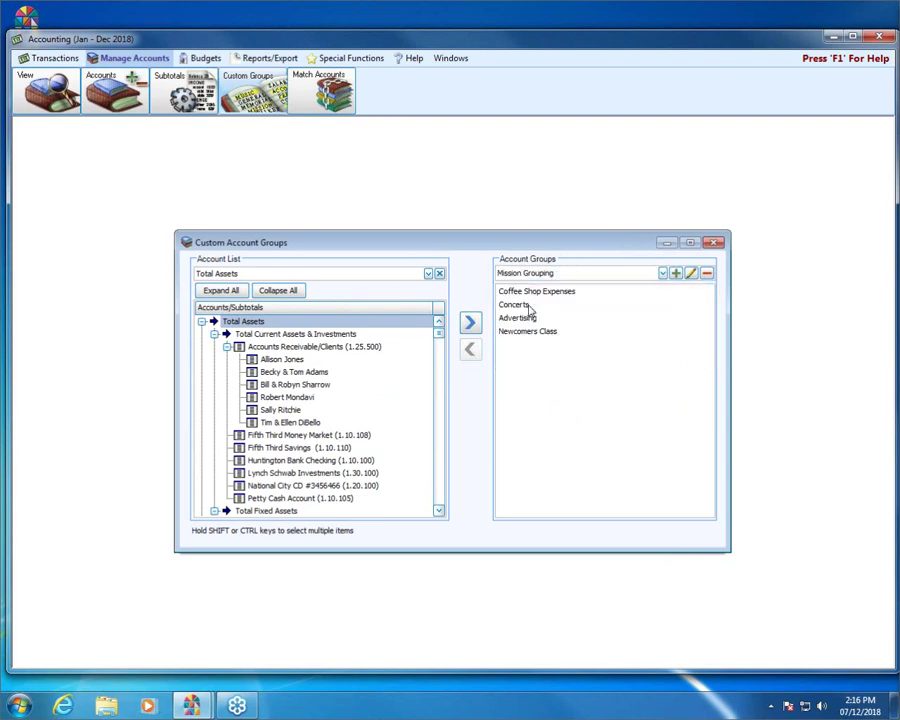
pyautogui.click(707, 275)
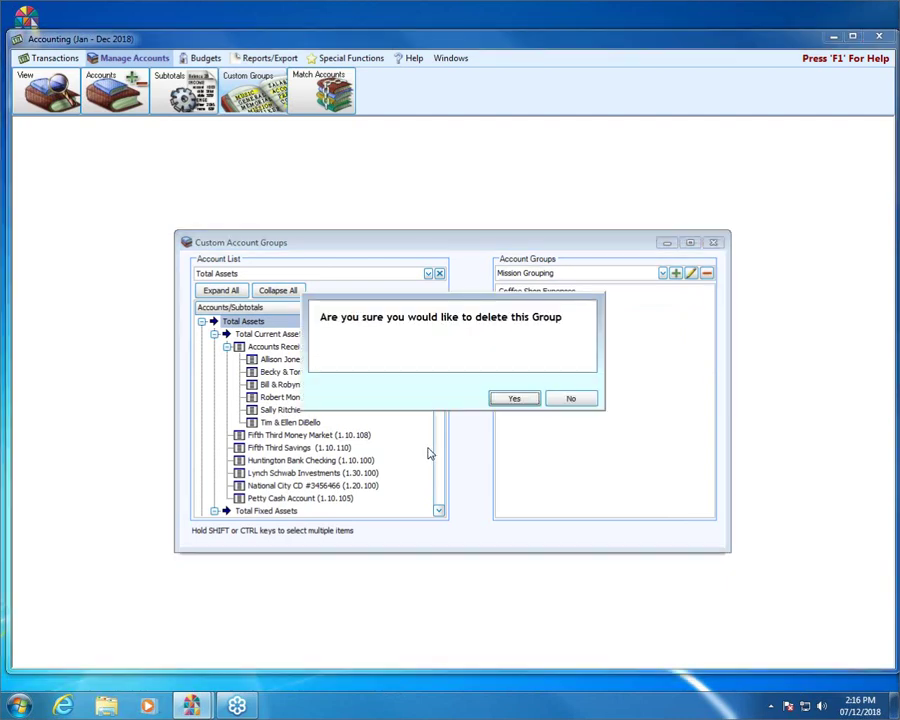
pyautogui.click(512, 399)
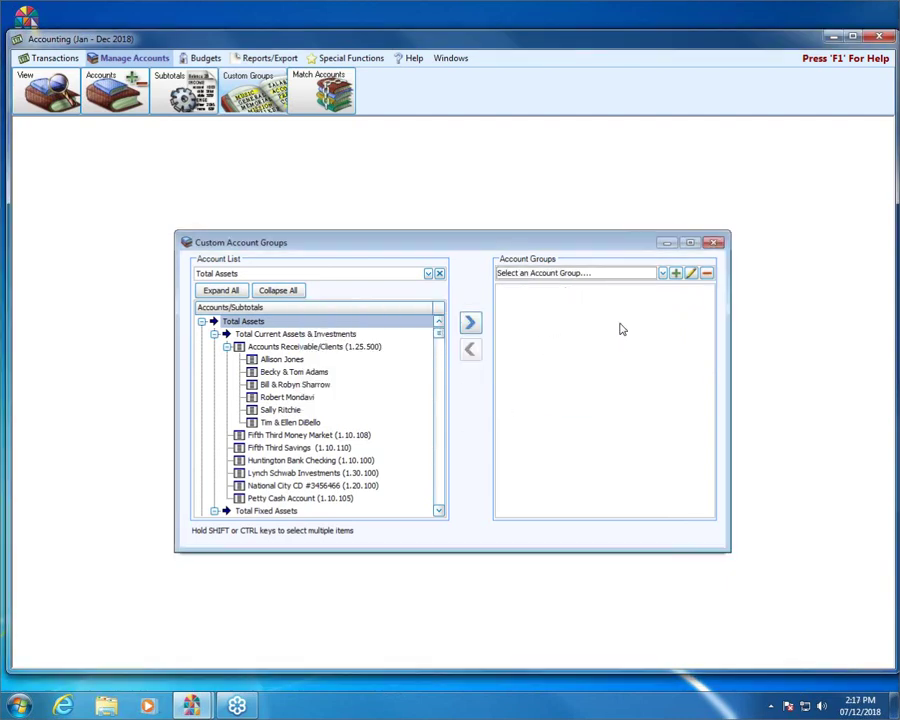
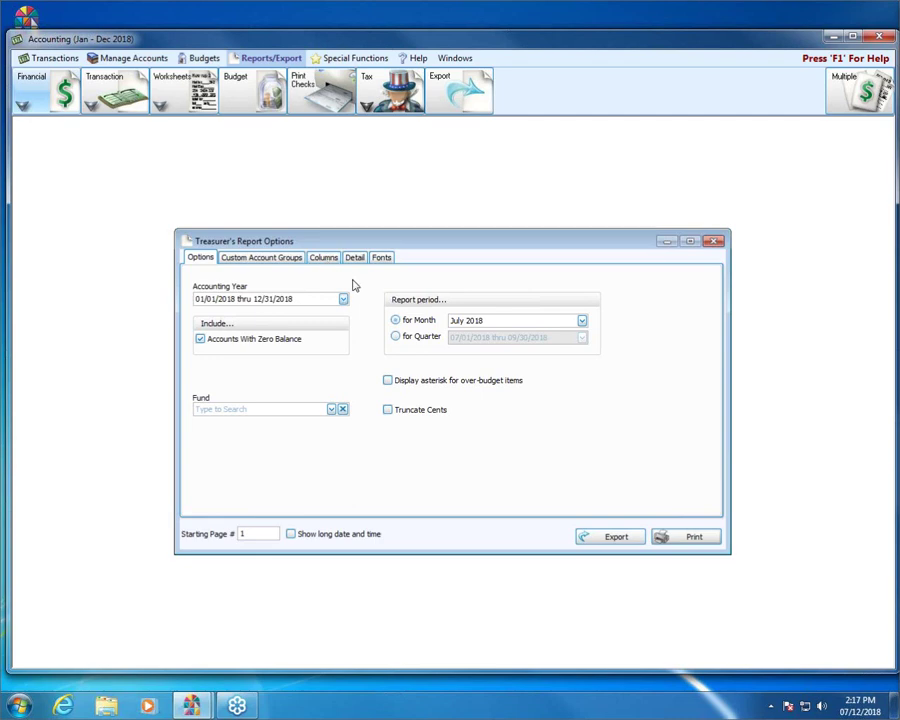
# Limit the July 2018 Treasurer's Report to the Office Expenses custom account group and generate its print preview
pyautogui.click(250, 258)
pyautogui.click(190, 286)
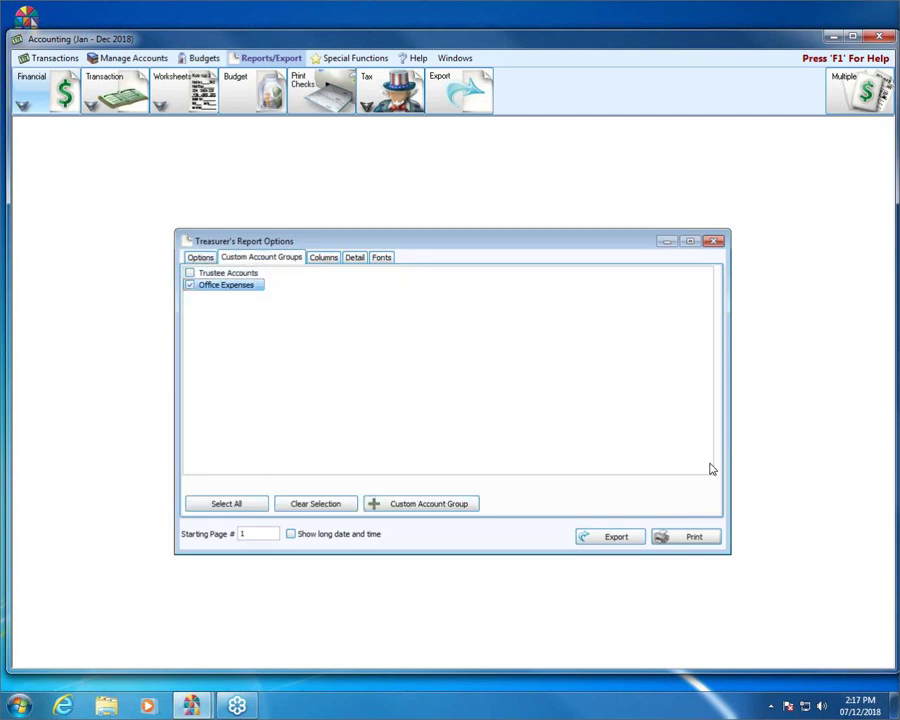
pyautogui.click(697, 537)
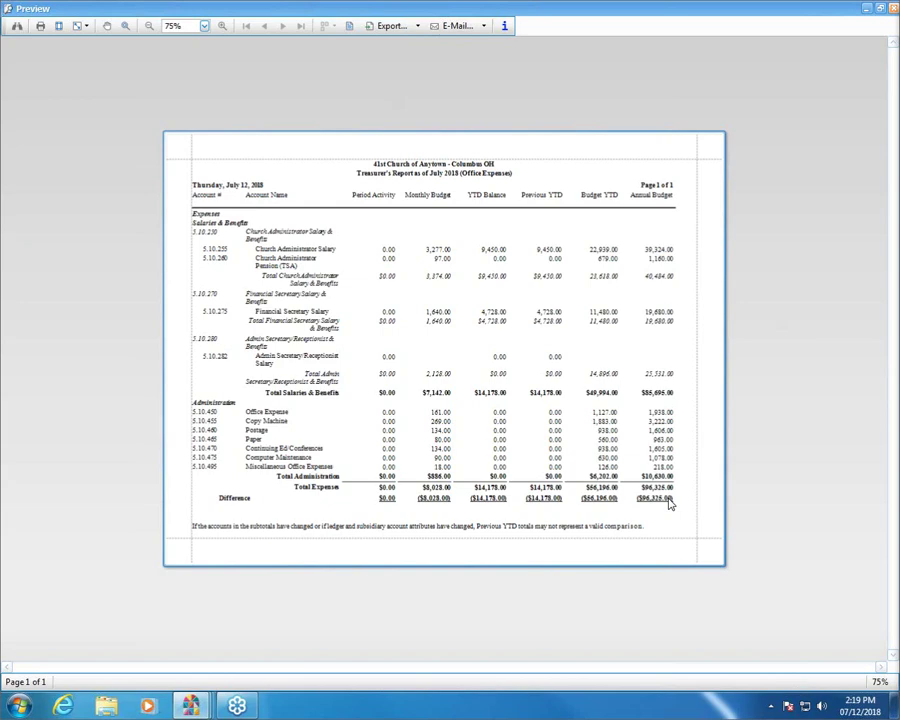
# Close the Treasurer's Report preview, its options window and the Accounting module
pyautogui.click(893, 9)
pyautogui.click(711, 243)
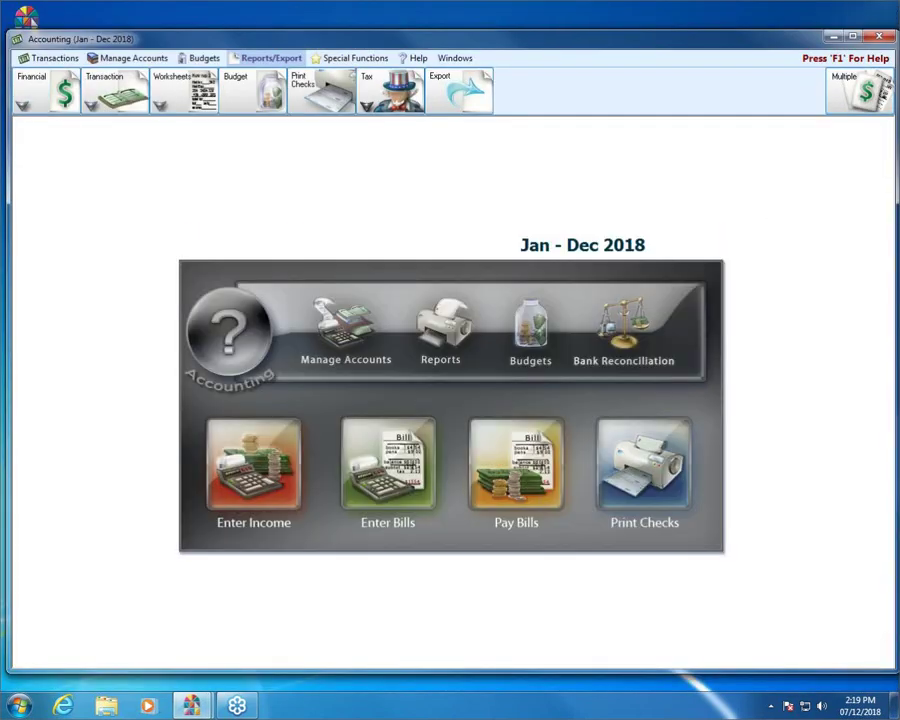
pyautogui.click(876, 38)
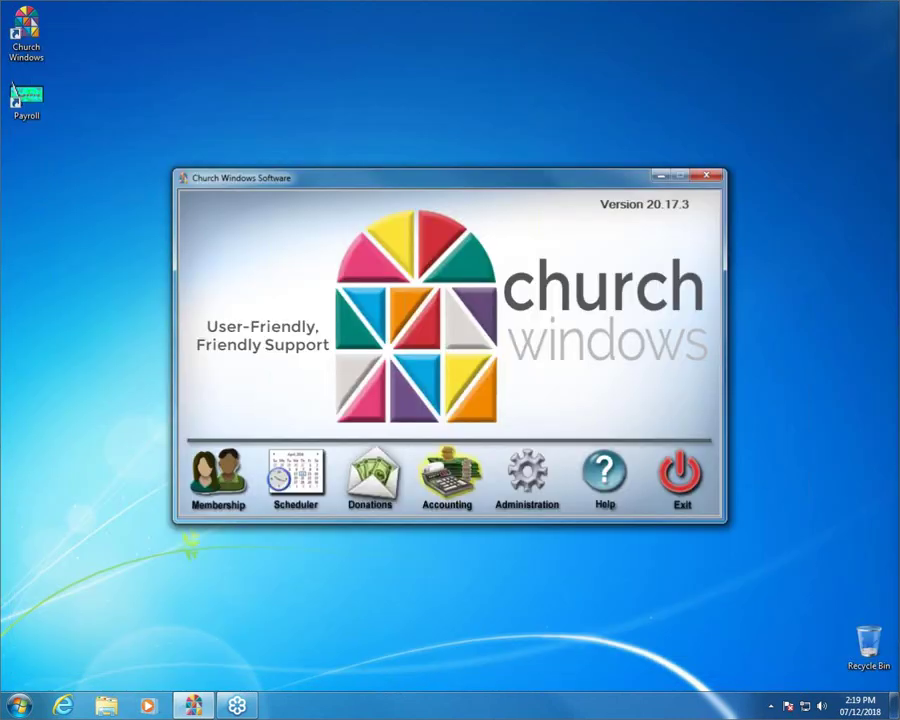